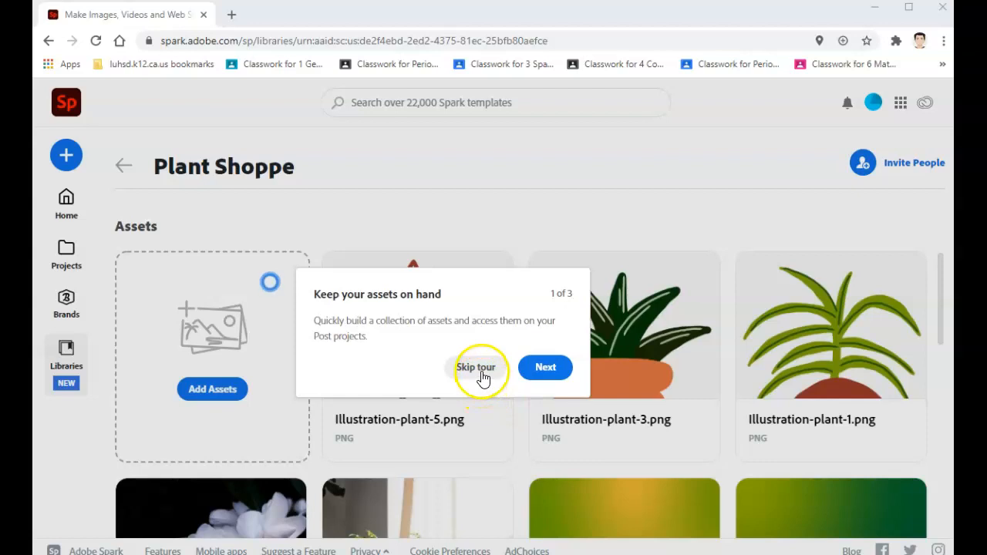
Step: Go through the introductory tour of the Plant Shoppe library and close it
click(540, 369)
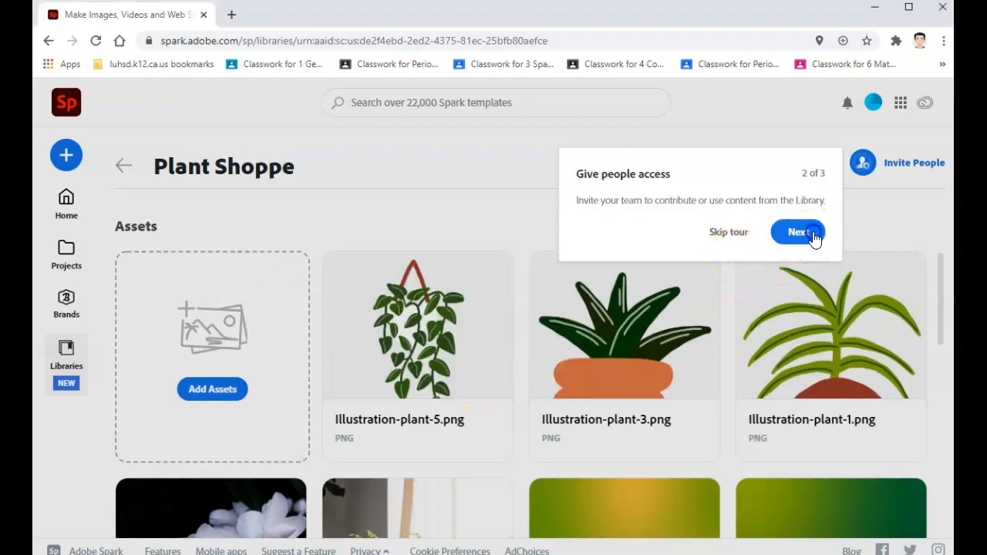
click(798, 233)
click(311, 513)
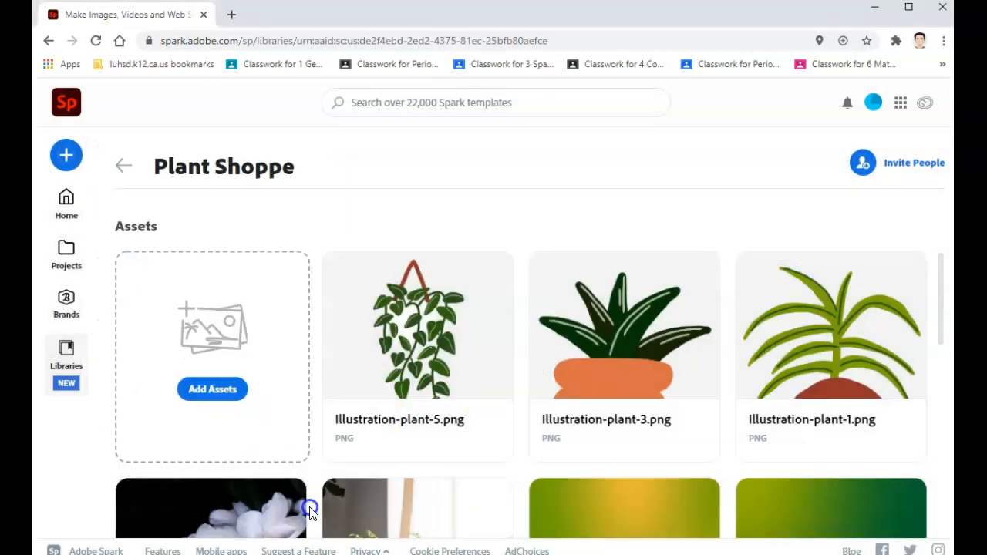
Step: Create a blank Instagram post project and name it Plant Shoppe
click(67, 205)
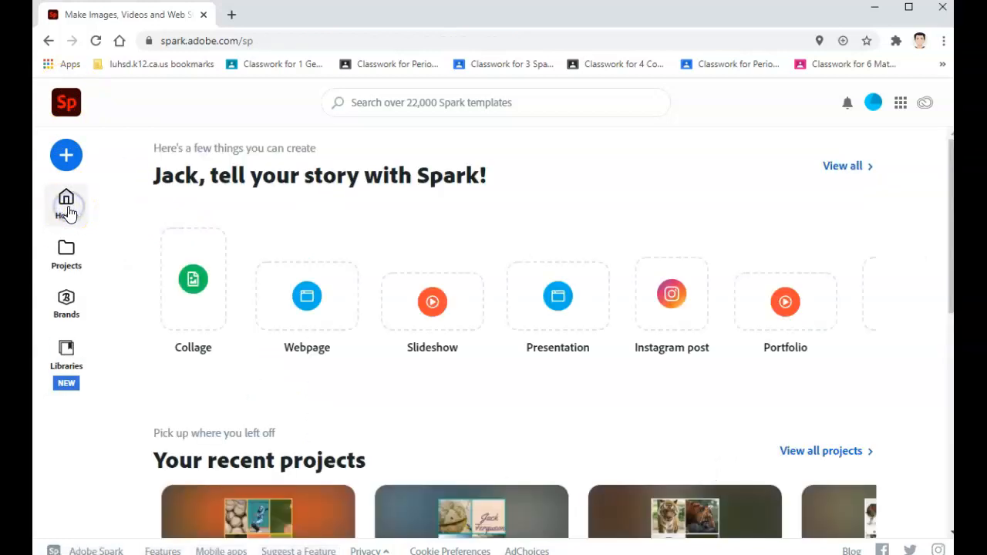
click(669, 302)
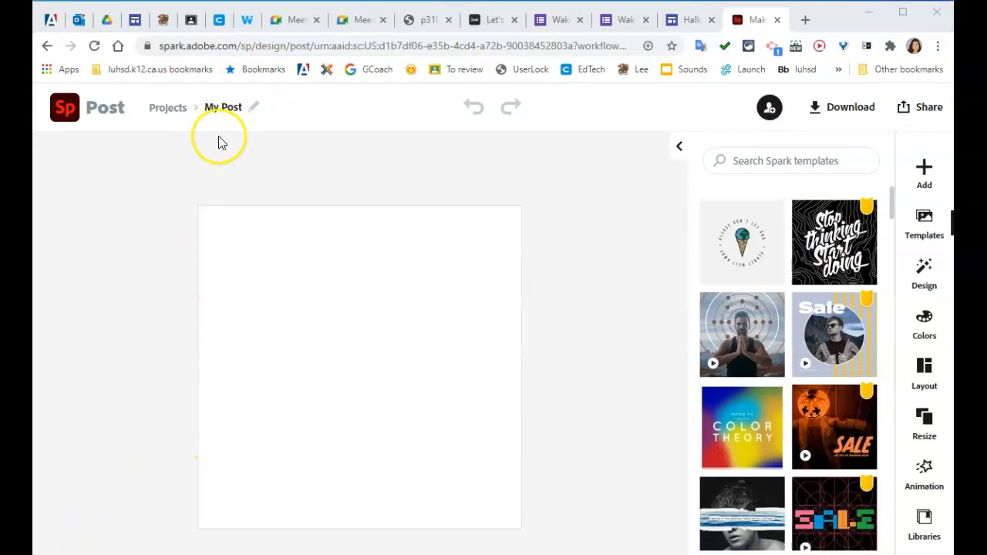
click(228, 109)
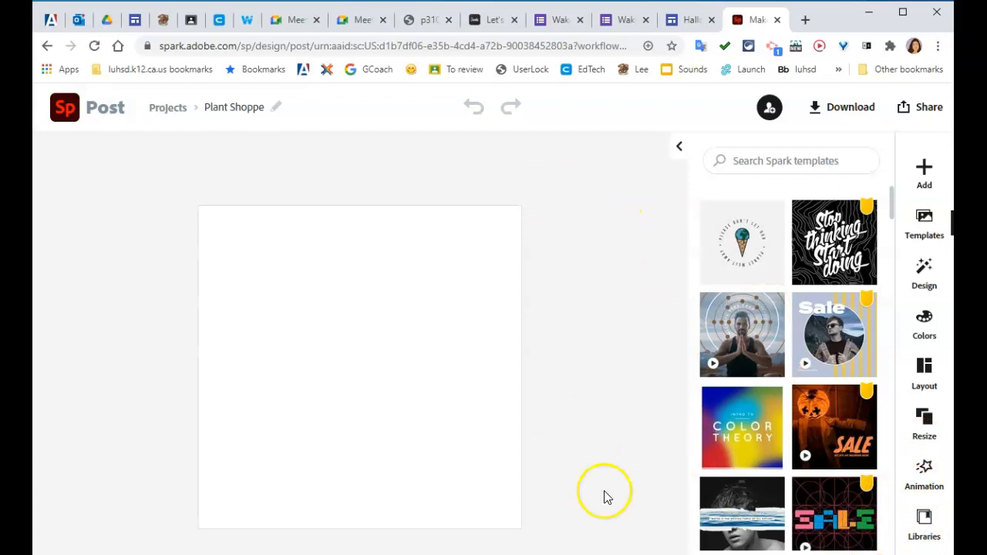
Step: Preview the melting-planet ice cream template and close the preview without using it
click(722, 266)
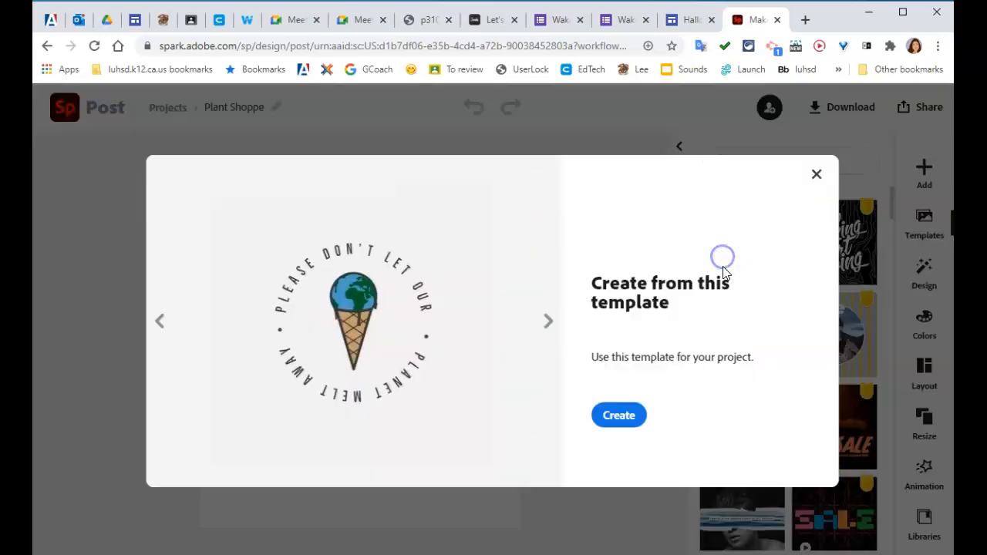
click(816, 174)
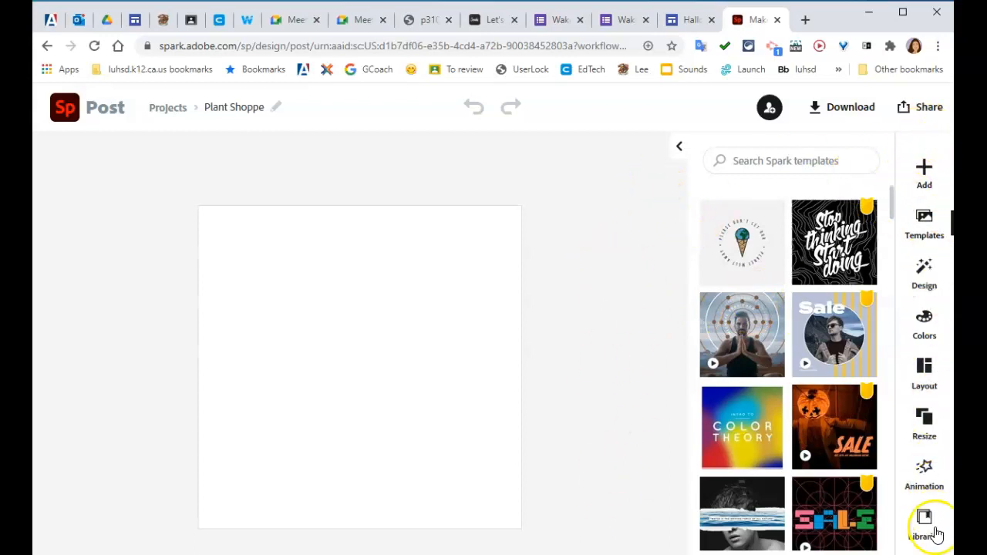
click(573, 417)
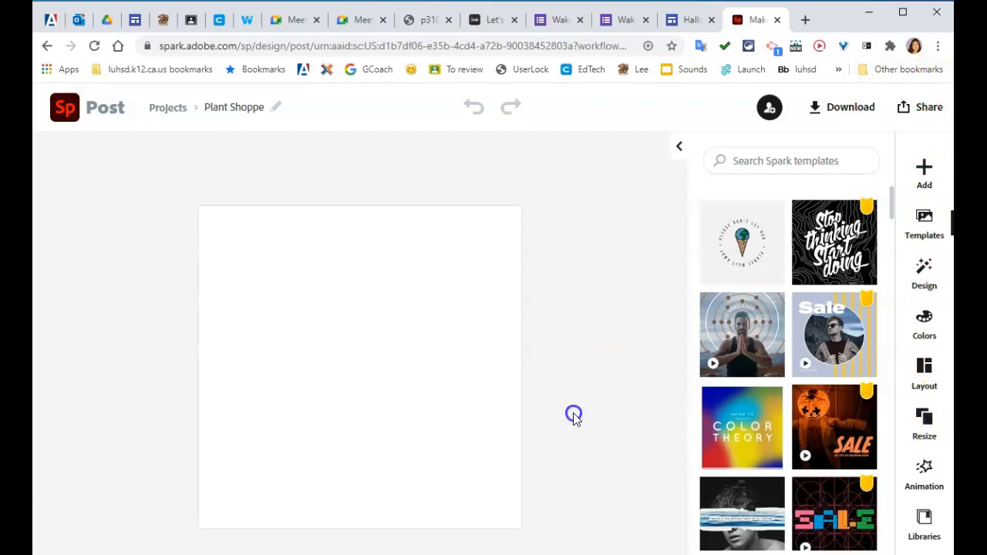
Step: Add the three-arrow image from the Plant Shoppe library to the post as a freely movable image
click(922, 523)
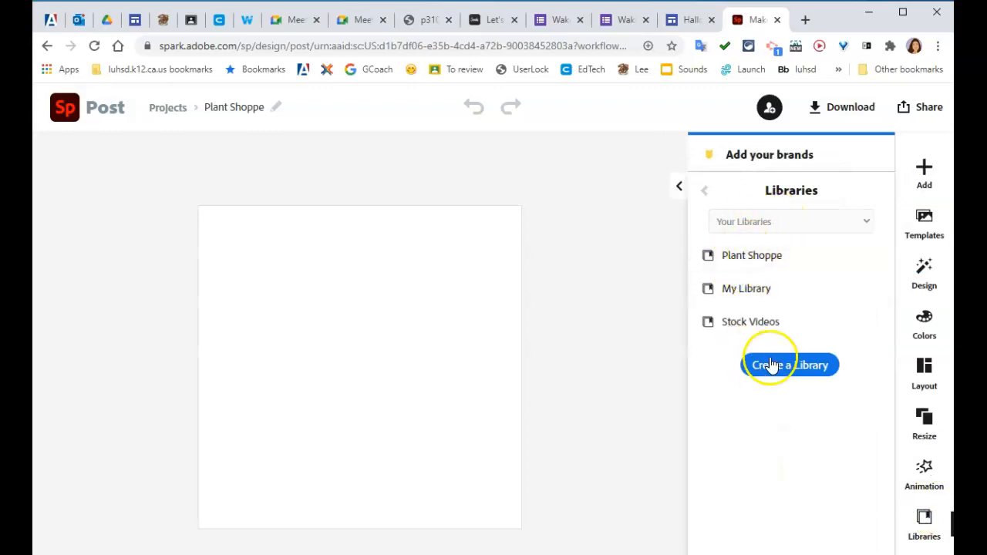
click(737, 262)
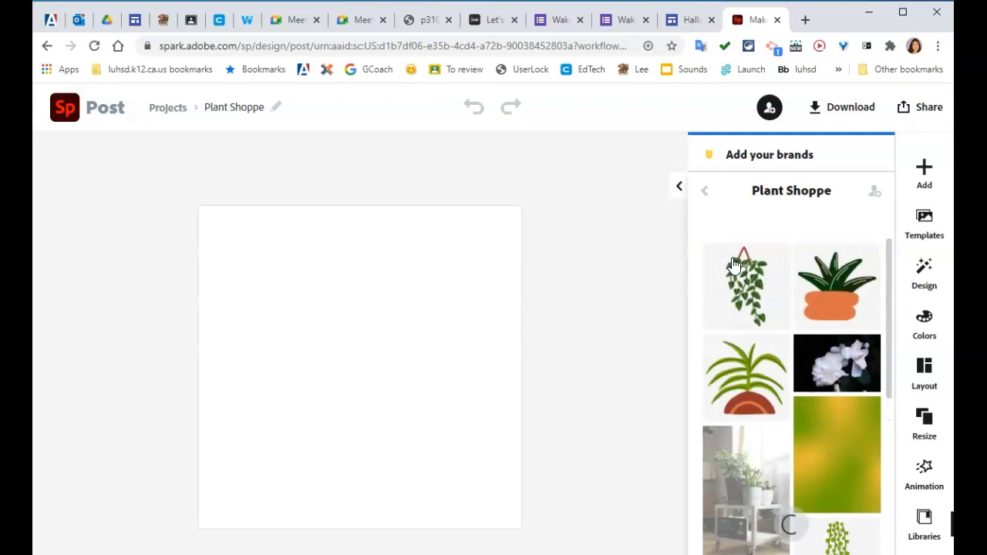
scroll(771, 324, down, 10)
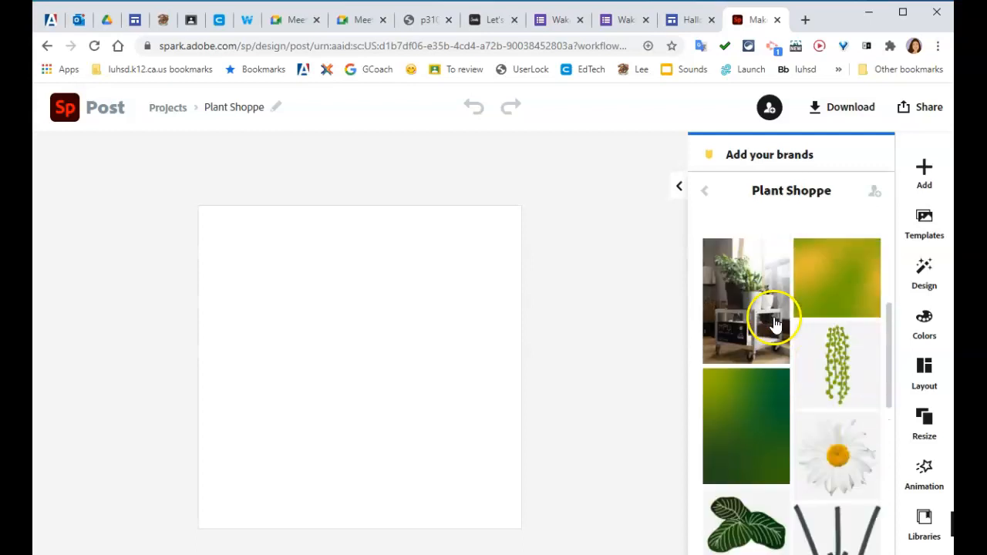
scroll(829, 416, up, 2)
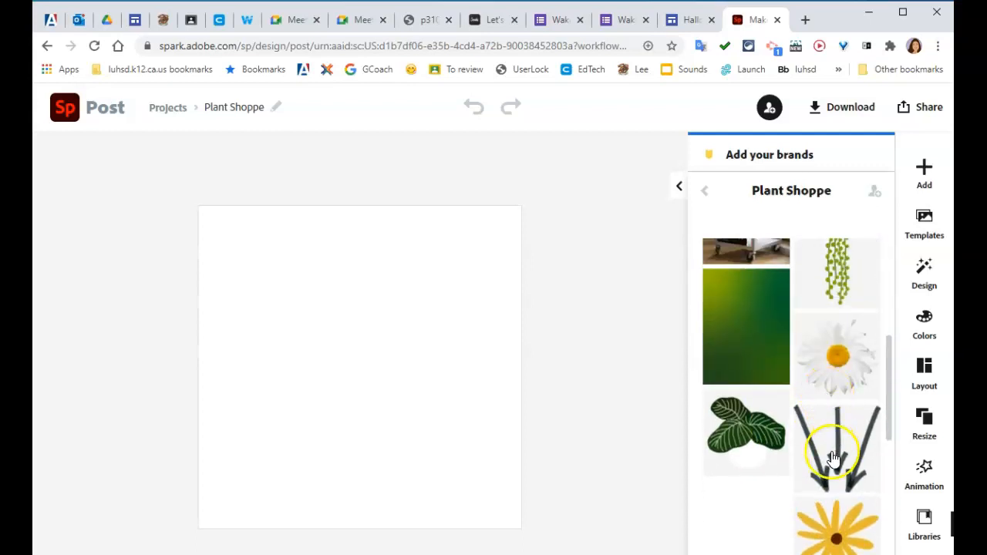
click(834, 466)
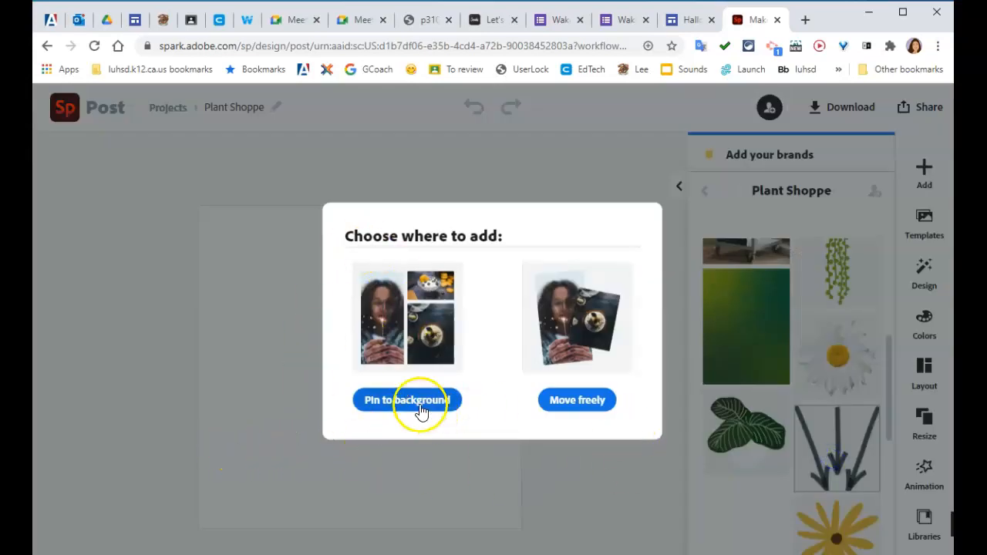
click(570, 401)
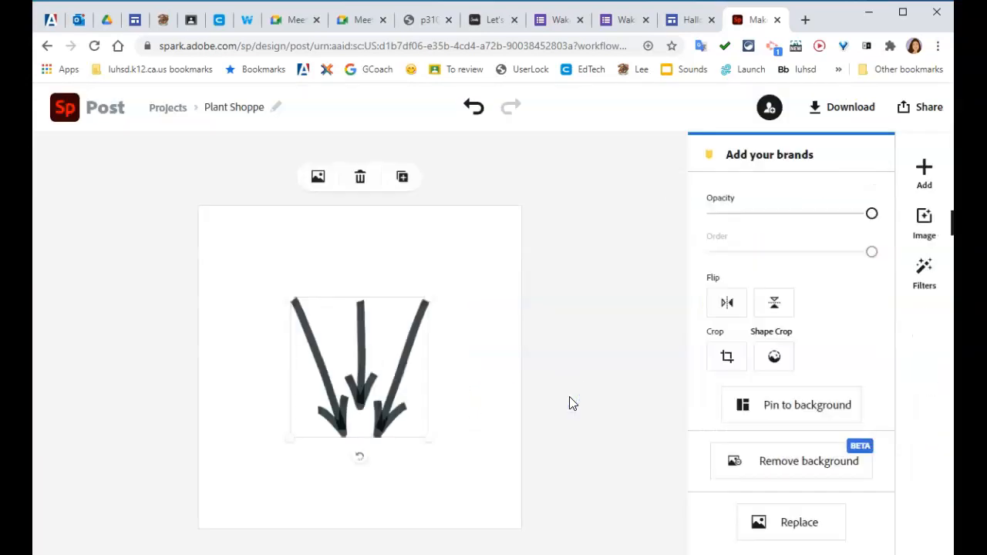
Step: Shrink the three-arrow image to about half size and place it at the bottom centre of the canvas
drag(427, 305, 364, 347)
drag(337, 404, 370, 490)
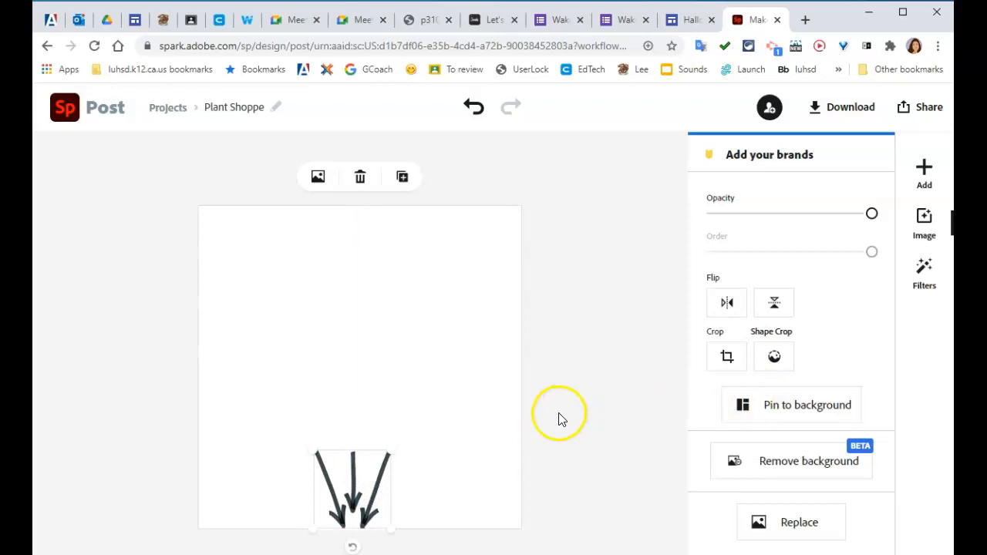
click(615, 379)
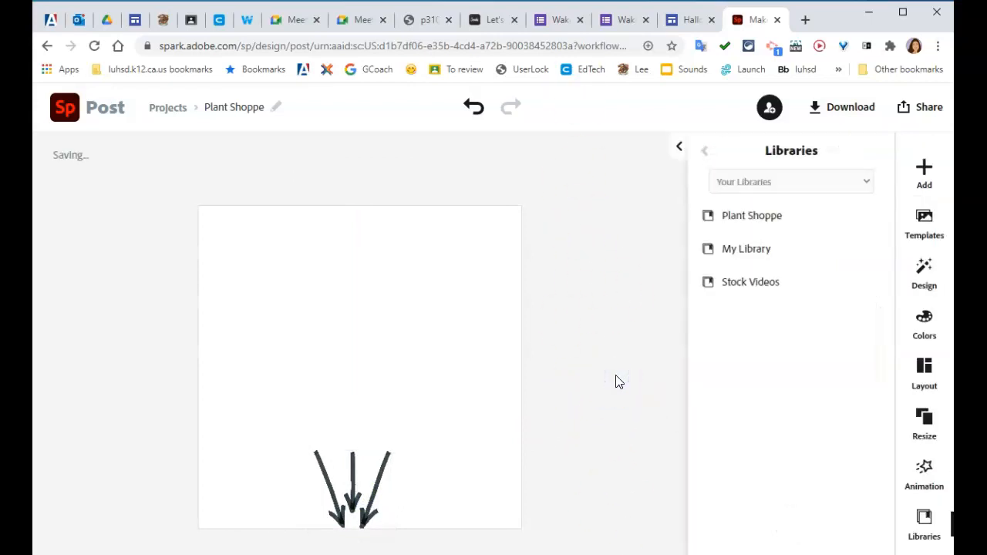
Step: Add the white daisy from the Plant Shoppe library to the post as a freely movable image
click(738, 219)
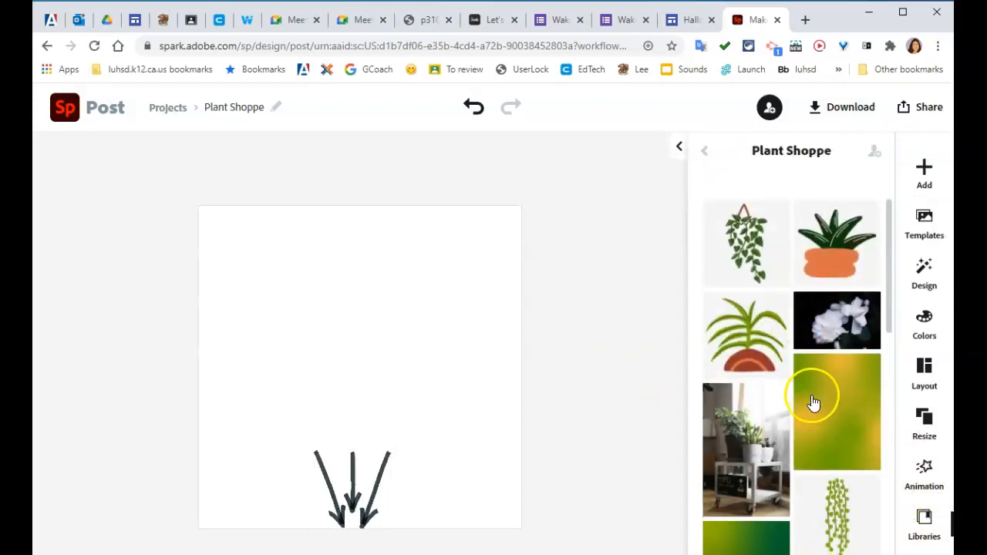
scroll(822, 399, down, 5)
scroll(829, 378, up, 2)
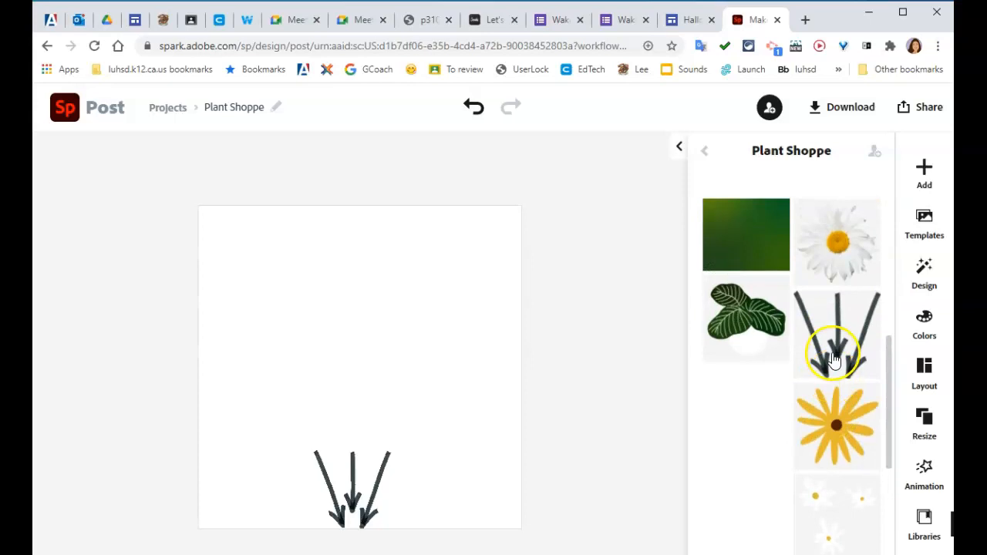
click(835, 267)
click(570, 399)
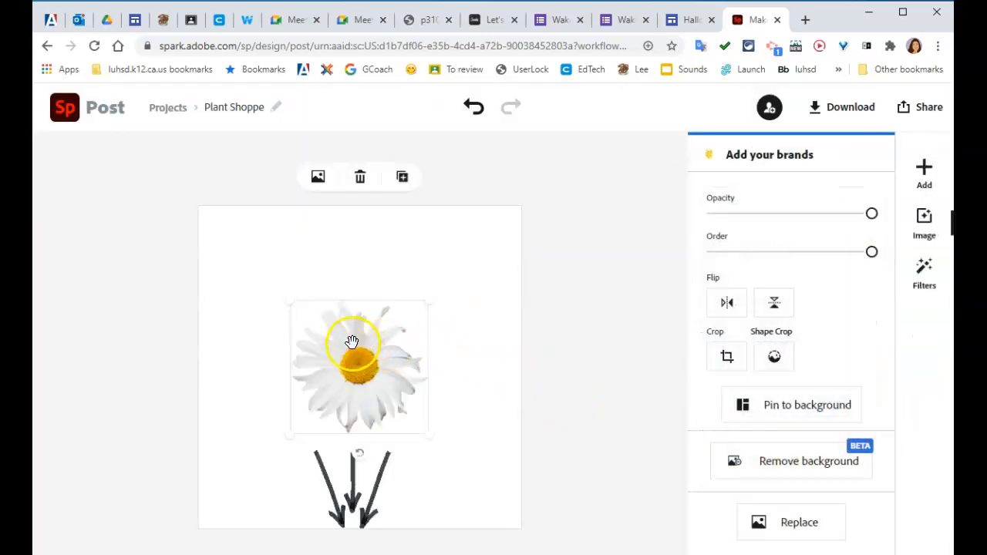
Step: Shrink the white daisy to about half size, tilt it slightly and place it atop the left arrow stem
drag(429, 301, 358, 378)
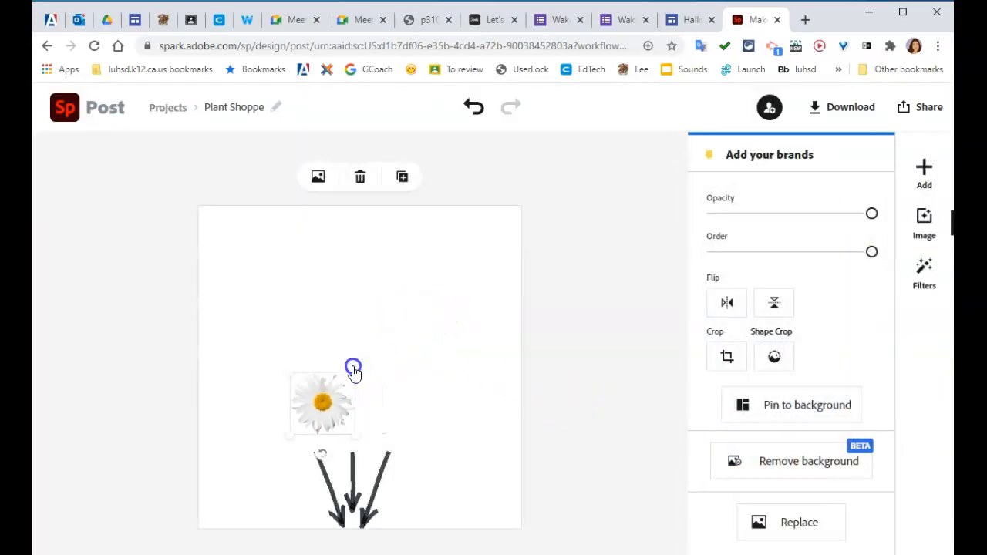
drag(327, 455, 341, 455)
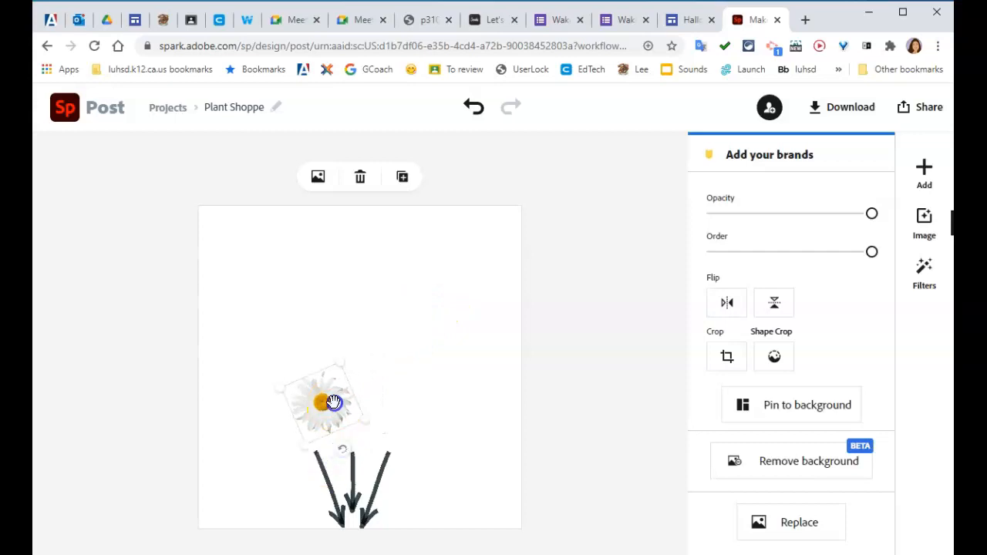
drag(333, 402, 323, 431)
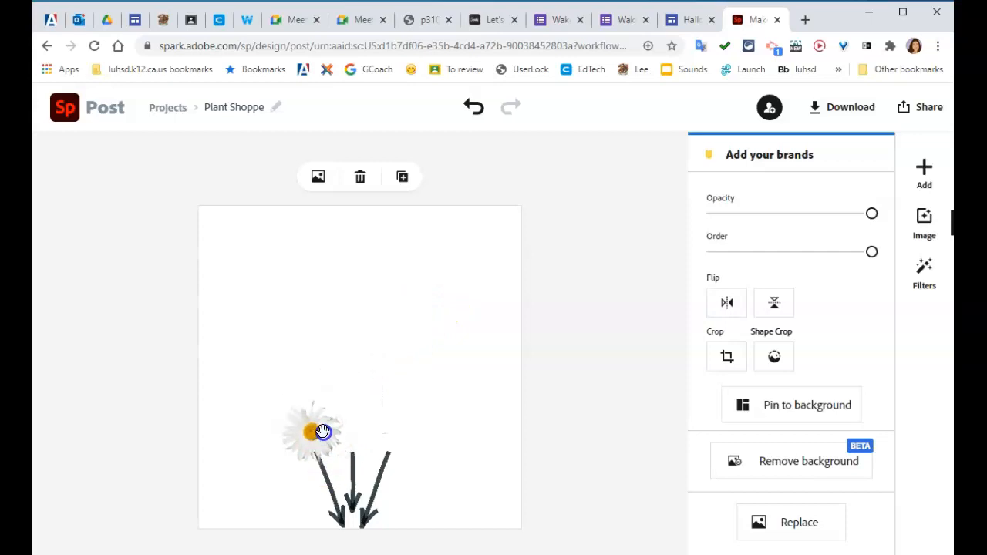
click(579, 396)
Step: Try to add a second freely movable white daisy from the Plant Shoppe library and shrink it
click(760, 218)
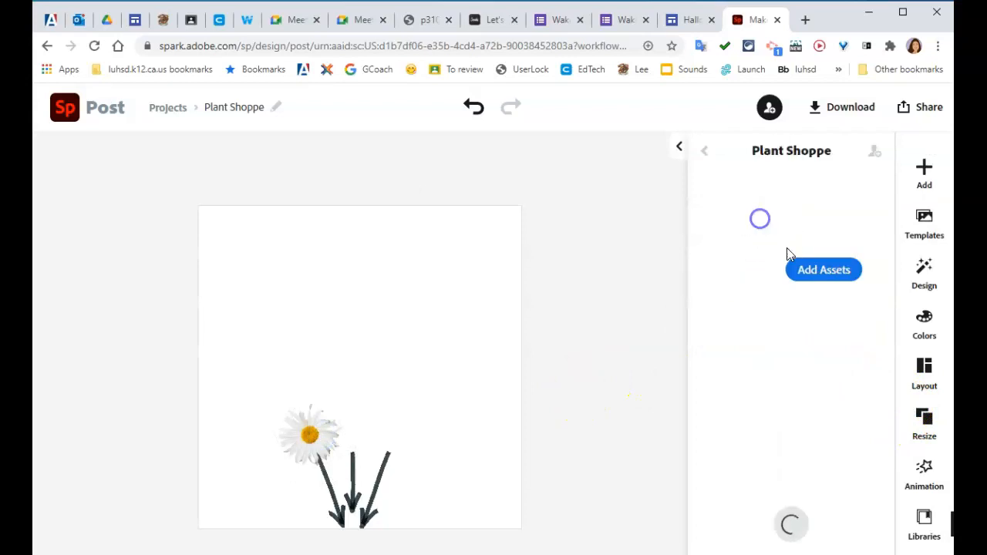
scroll(841, 423, down, 4)
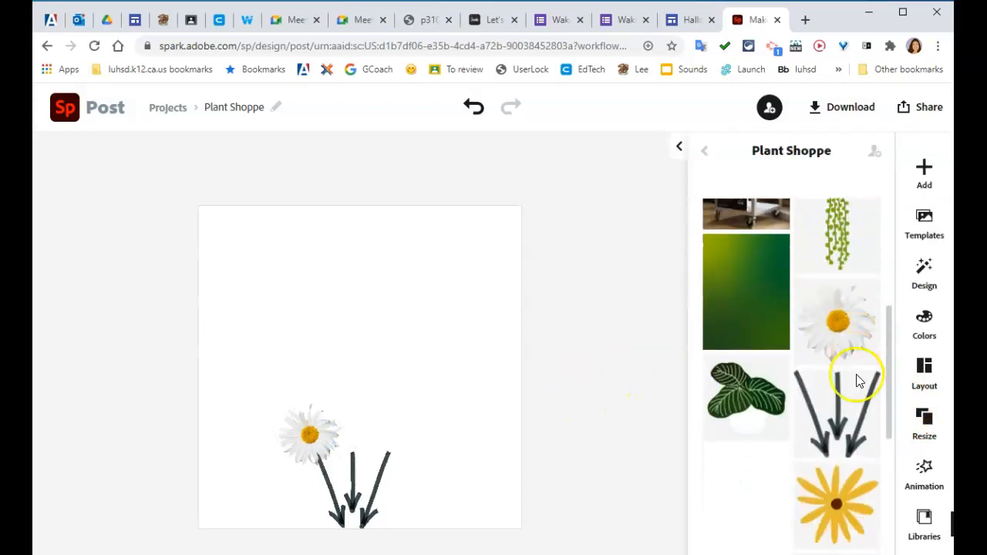
click(820, 343)
click(571, 404)
click(392, 297)
drag(307, 267, 409, 375)
click(625, 358)
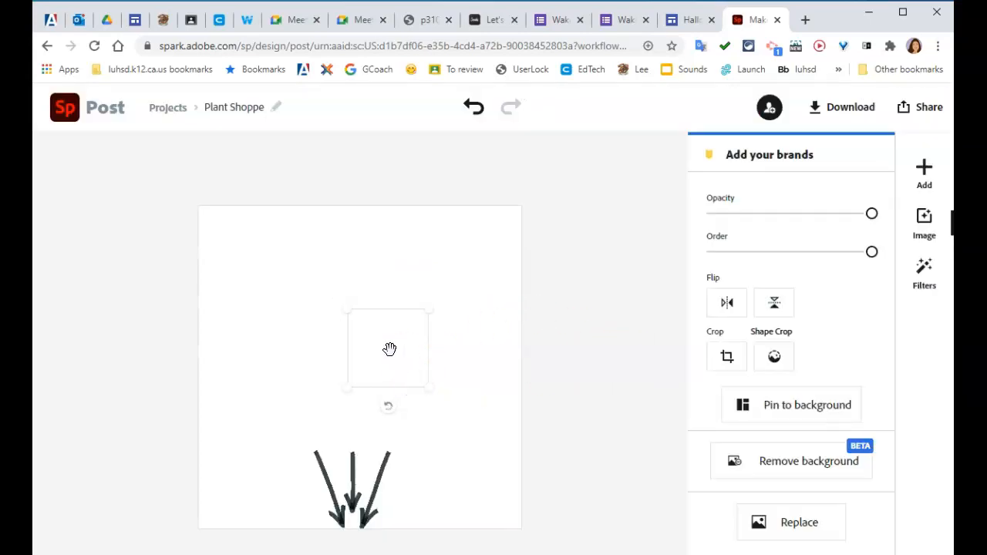
Step: Undo the resizing and the insertion of the second daisy
click(271, 150)
click(475, 109)
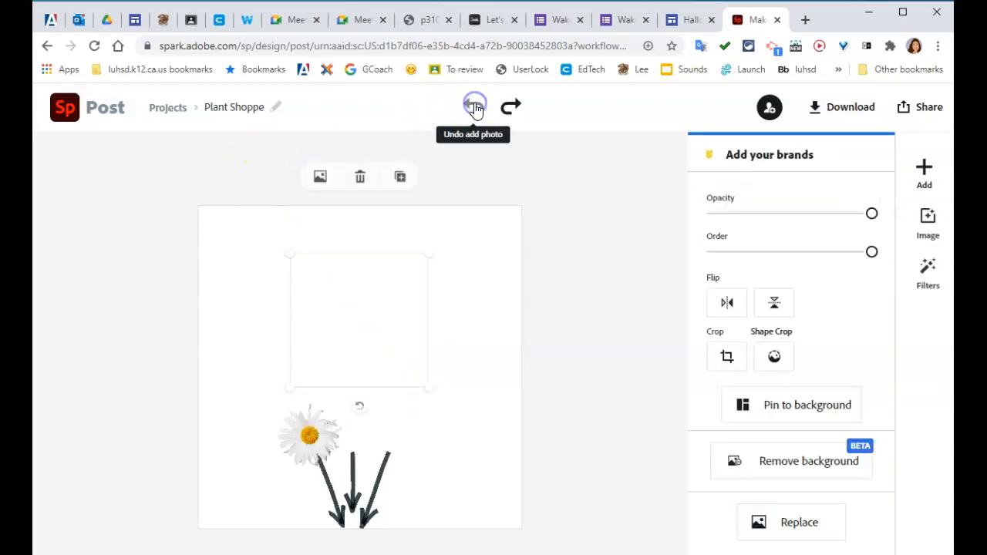
click(475, 107)
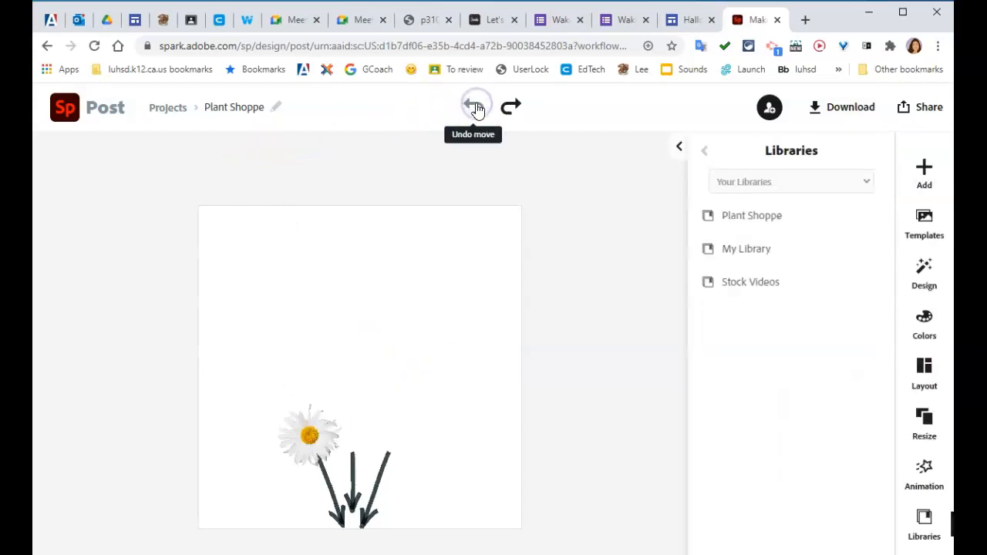
Step: Add another freely movable white daisy from the Plant Shoppe library and place it, scaled down to match the first, atop the right arrow stem
click(742, 217)
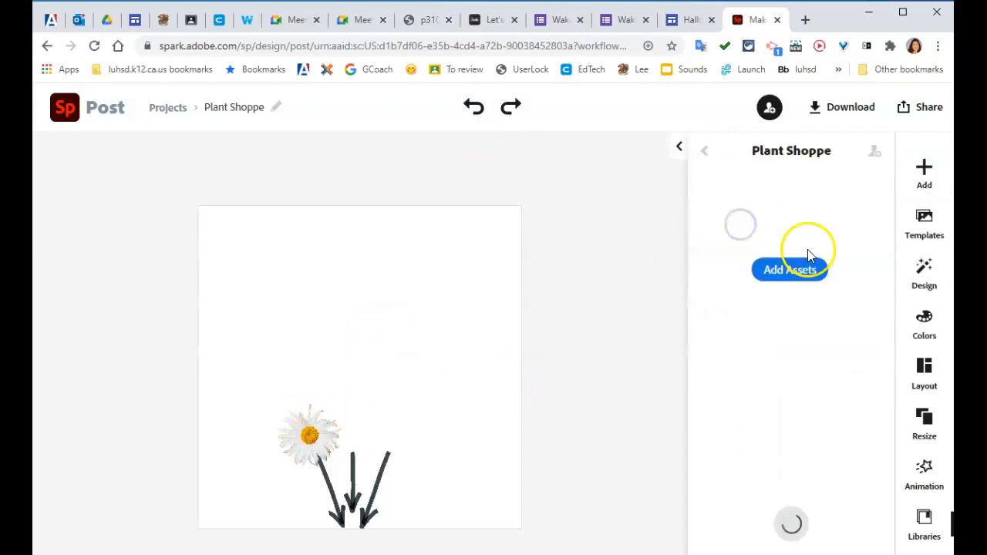
scroll(833, 438, down, 2)
scroll(834, 438, down, 3)
click(844, 320)
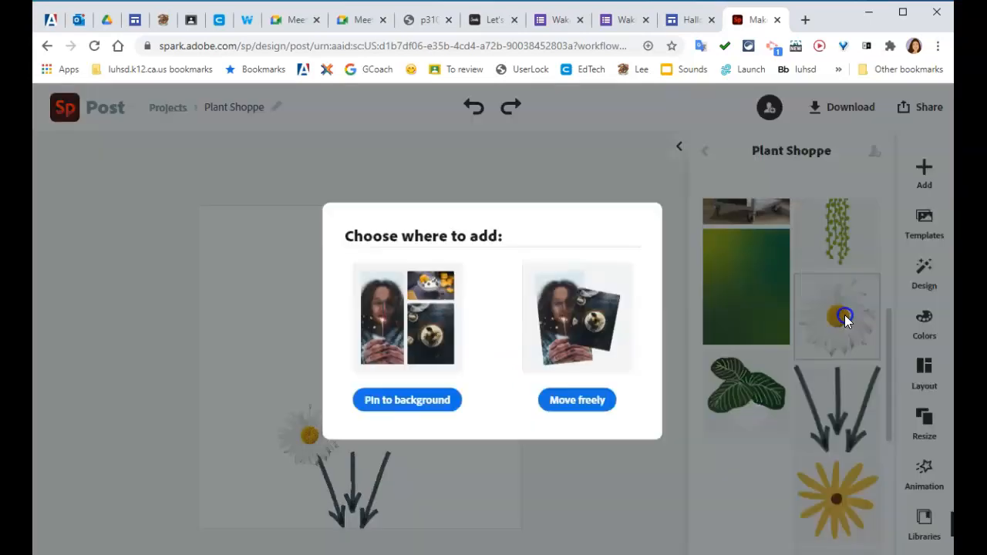
click(583, 404)
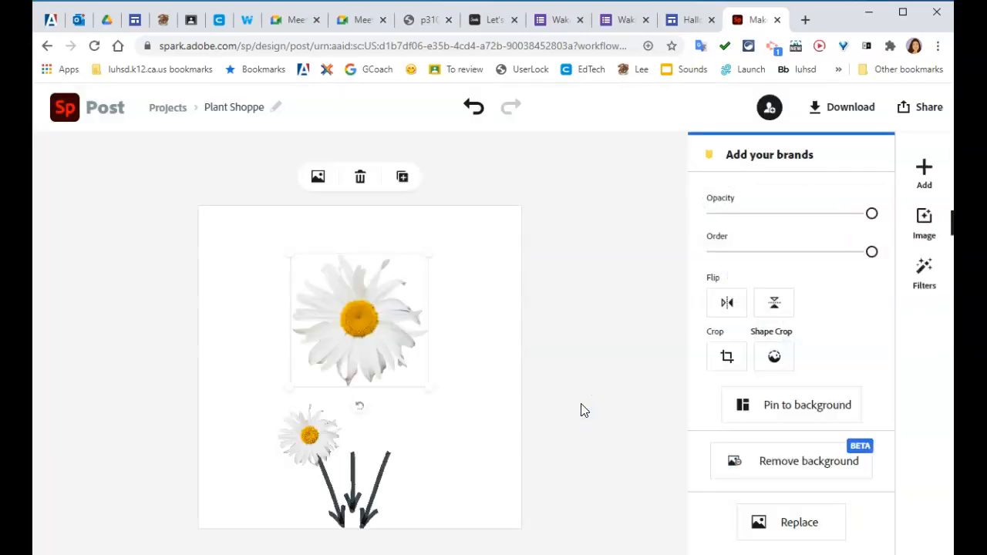
drag(299, 263, 399, 435)
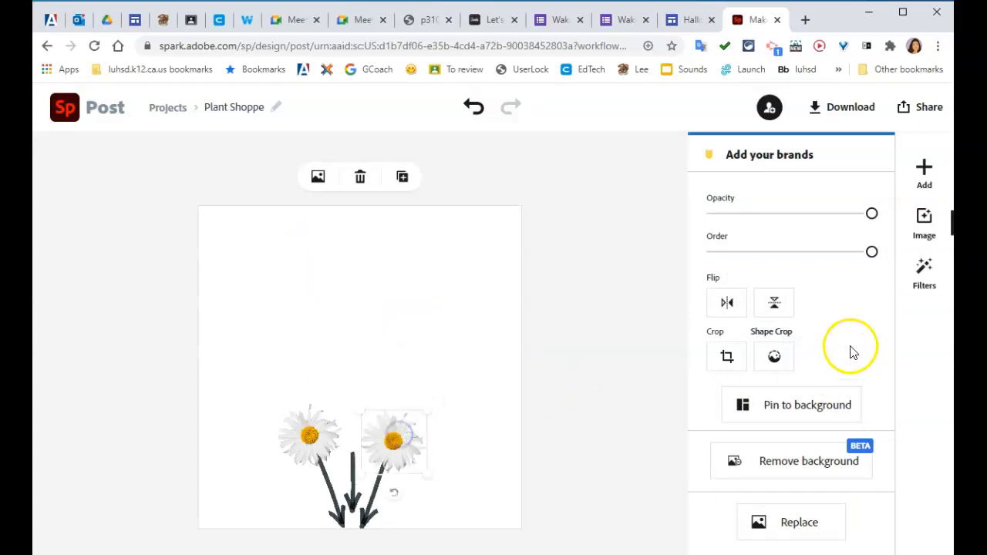
click(594, 240)
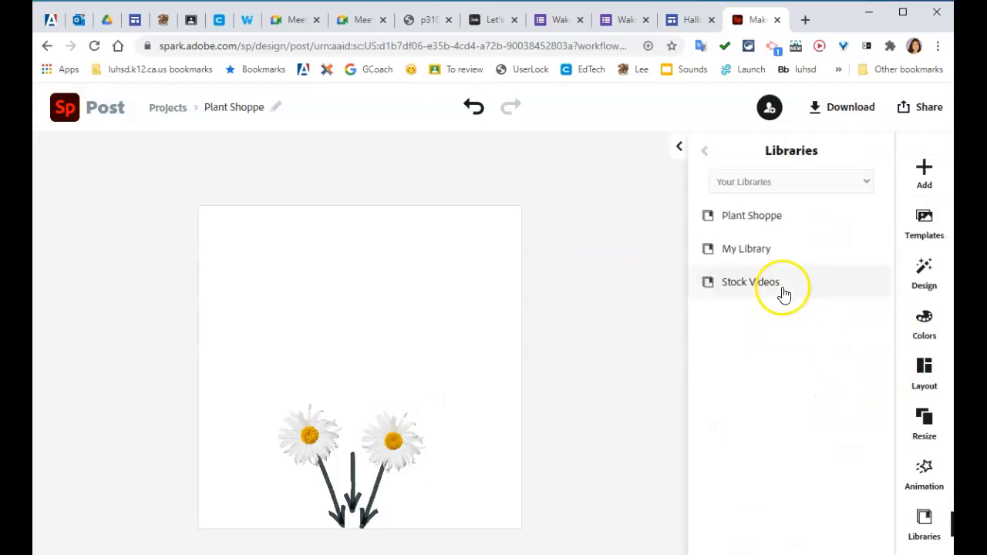
Step: Add the yellow flower from the Plant Shoppe library as a freely movable image and place it, scaled down, between the two daisies
click(769, 227)
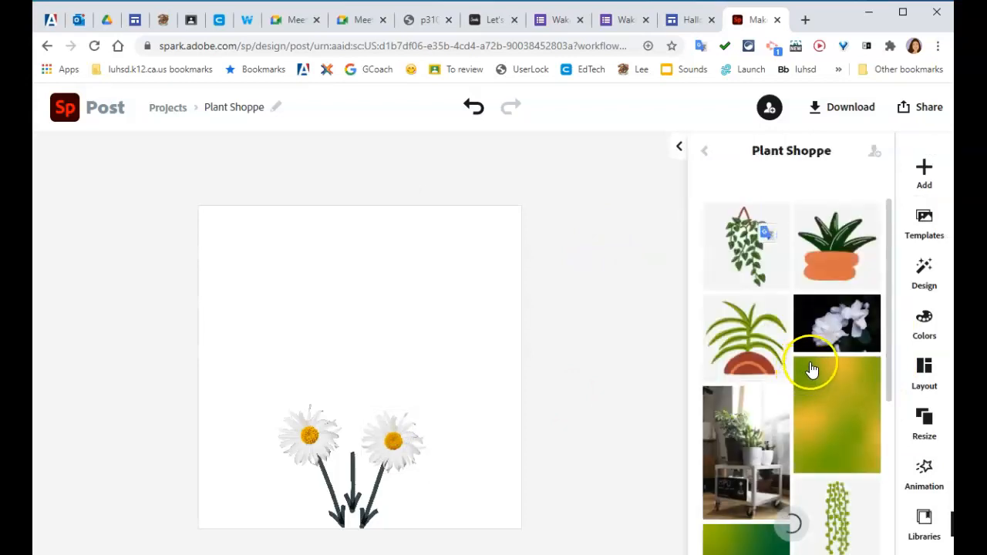
scroll(825, 393, down, 5)
click(827, 500)
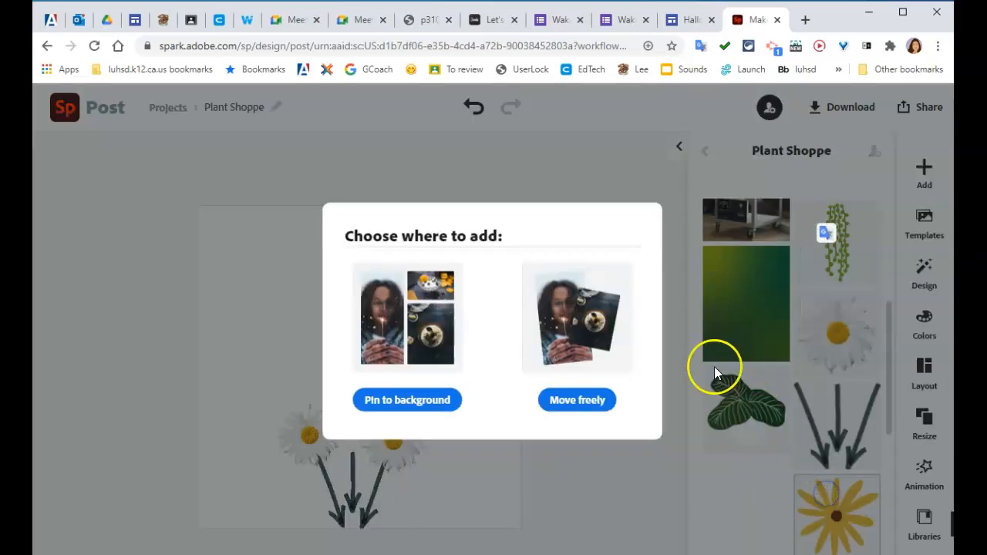
click(578, 398)
drag(293, 258, 358, 326)
drag(394, 362, 350, 449)
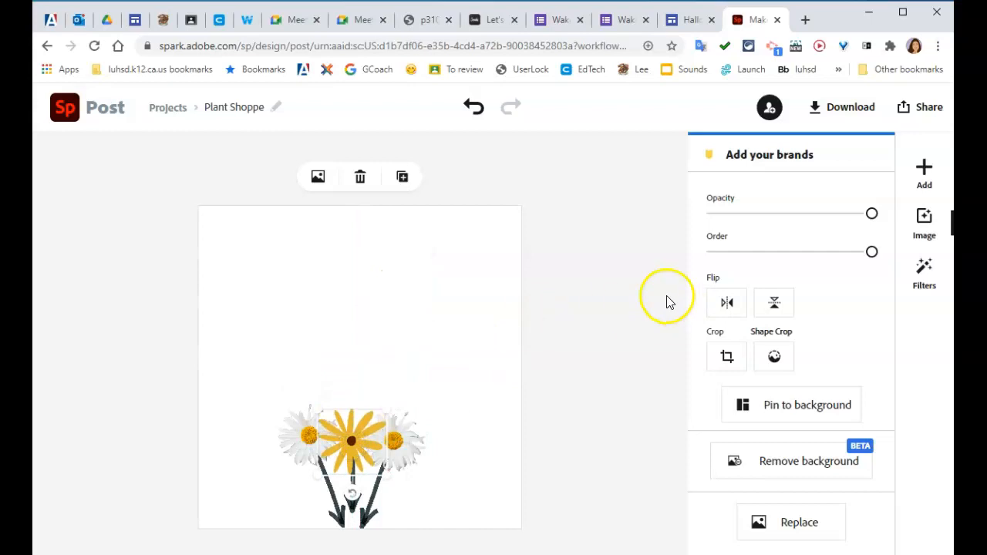
Step: Add the hanging vine from the Plant Shoppe library as a freely movable image and place it in the canvas's upper-left corner
click(599, 329)
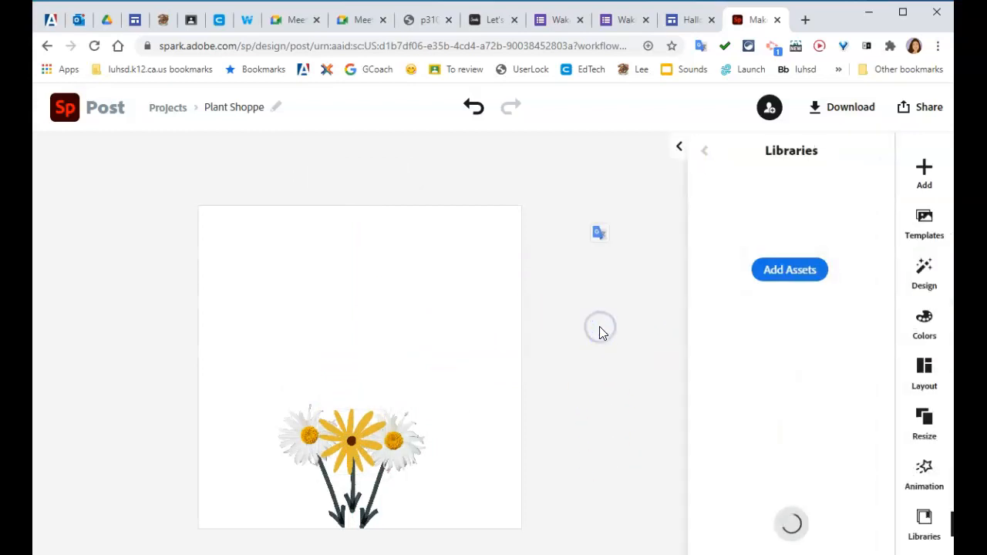
click(694, 214)
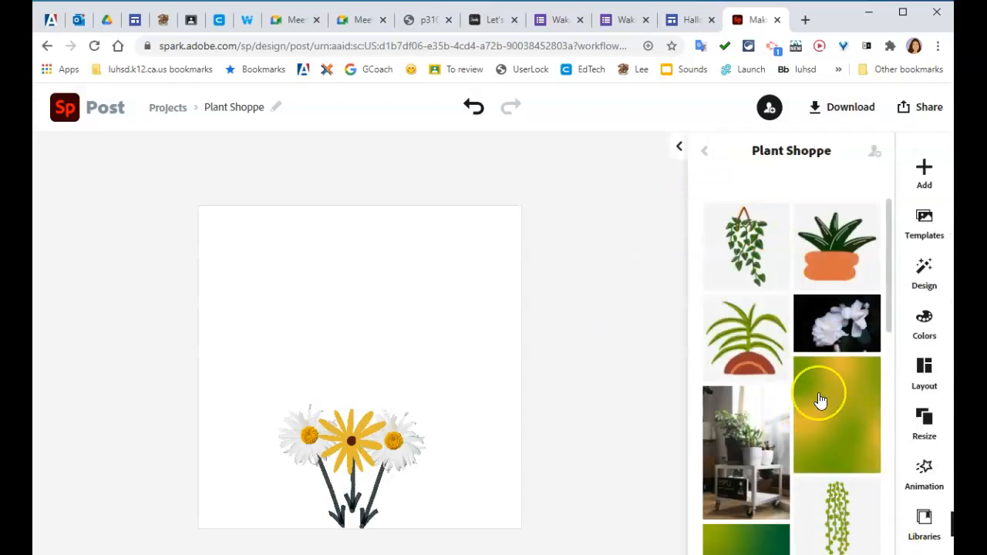
click(745, 247)
click(587, 393)
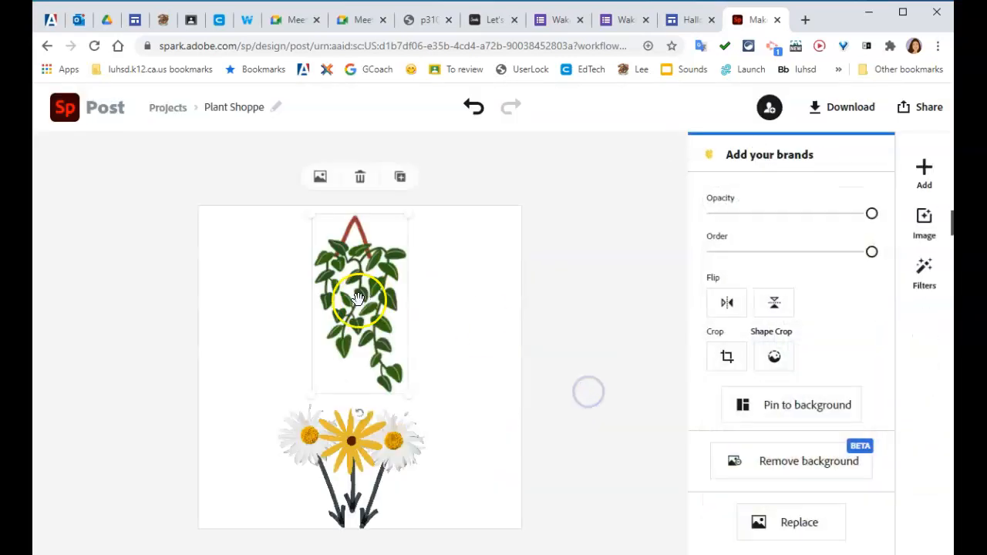
drag(375, 282, 260, 280)
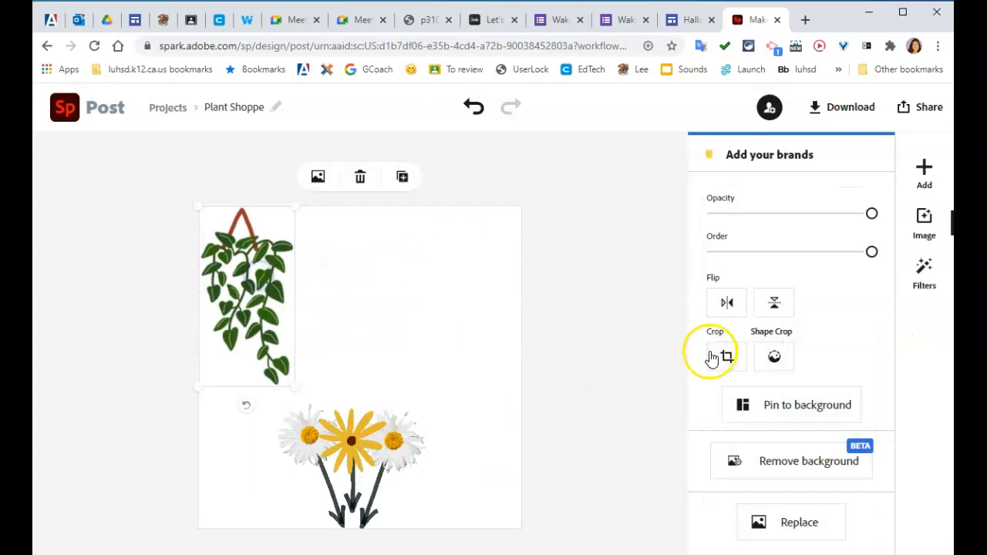
Step: Add the orange-potted plant from the Plant Shoppe library as a freely movable image and place it, scaled down, in the canvas's lower-left corner
click(638, 333)
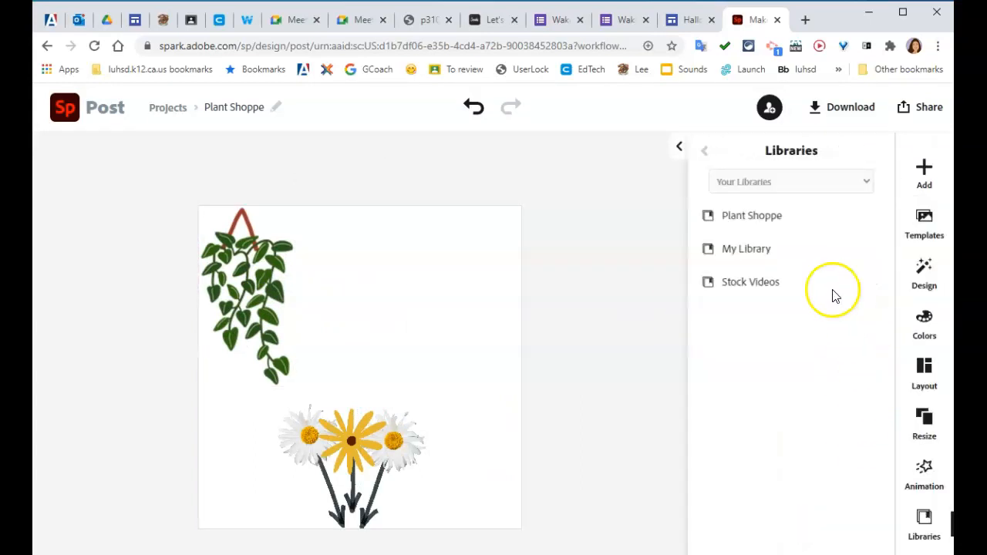
click(748, 213)
click(835, 396)
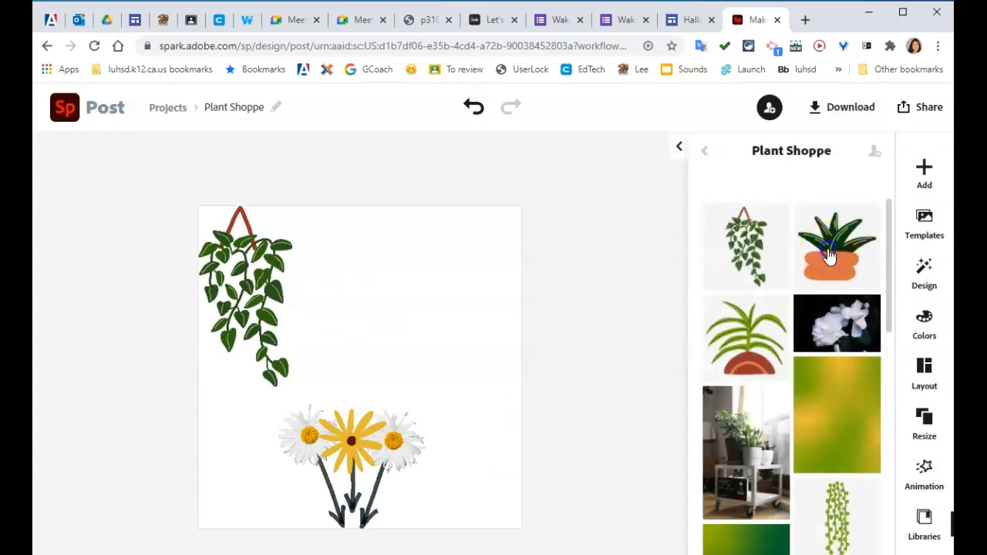
click(594, 401)
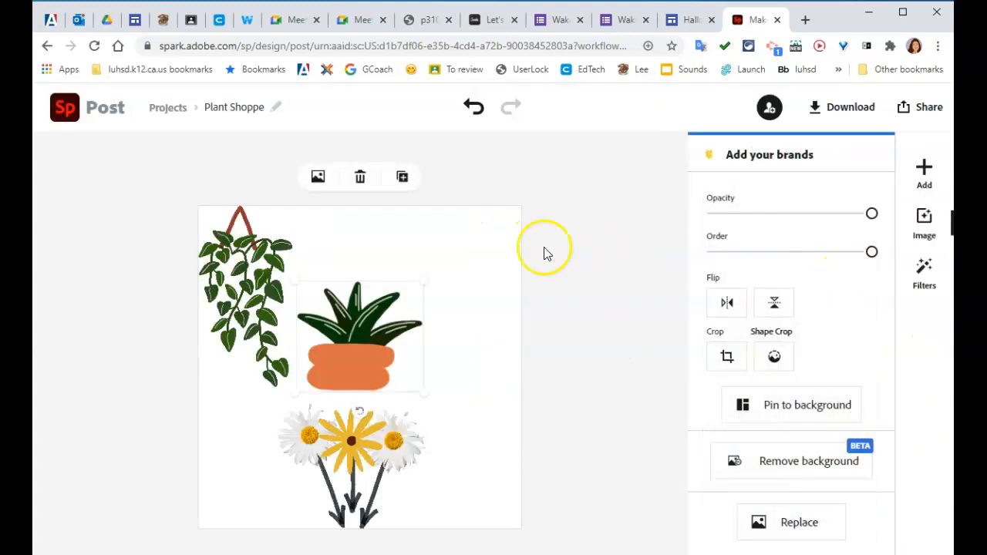
drag(430, 293, 254, 507)
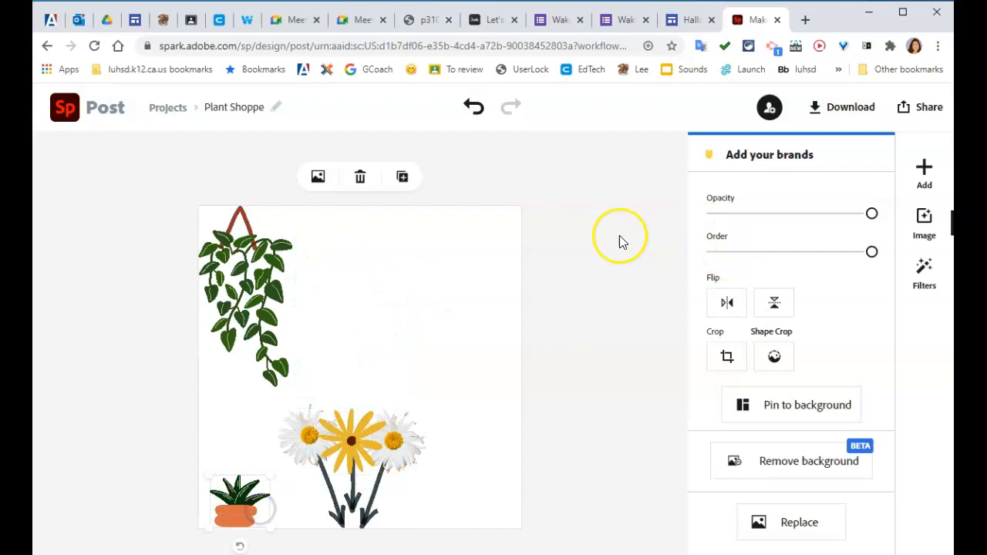
Step: Add the striped dark-green leaf plant from the Plant Shoppe library as a freely movable image and place it, scaled down, in the canvas's lower-right corner
click(575, 266)
click(771, 182)
click(743, 216)
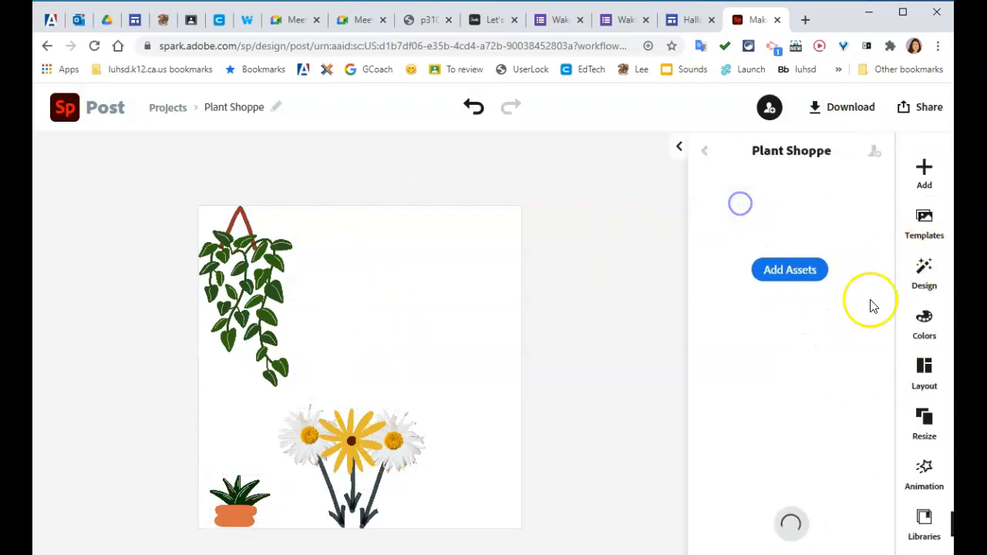
scroll(804, 351, down, 3)
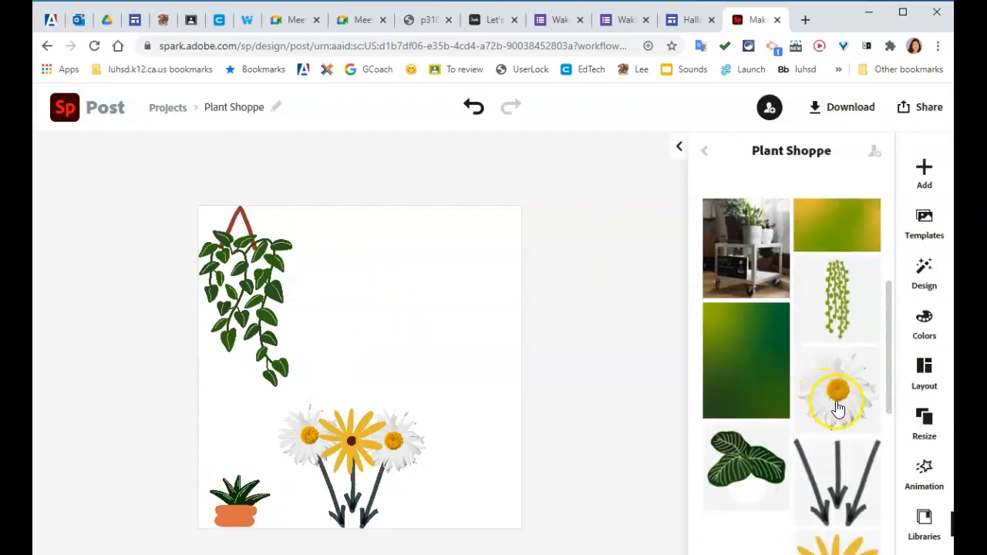
click(747, 462)
click(568, 399)
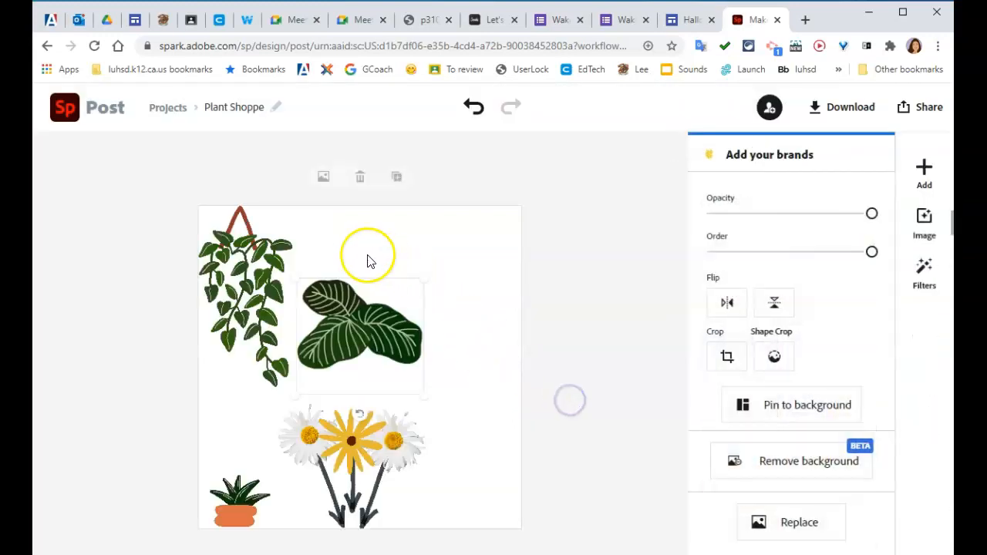
drag(307, 294, 493, 515)
Step: Add the raindrop-covered window photo from the Plant Shoppe library, pinned to the background of the post
click(605, 383)
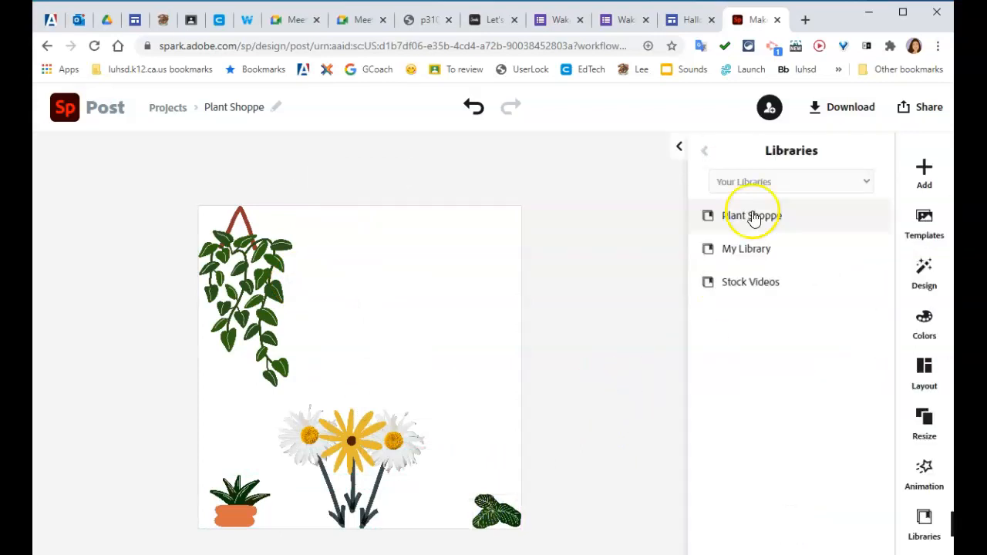
click(774, 219)
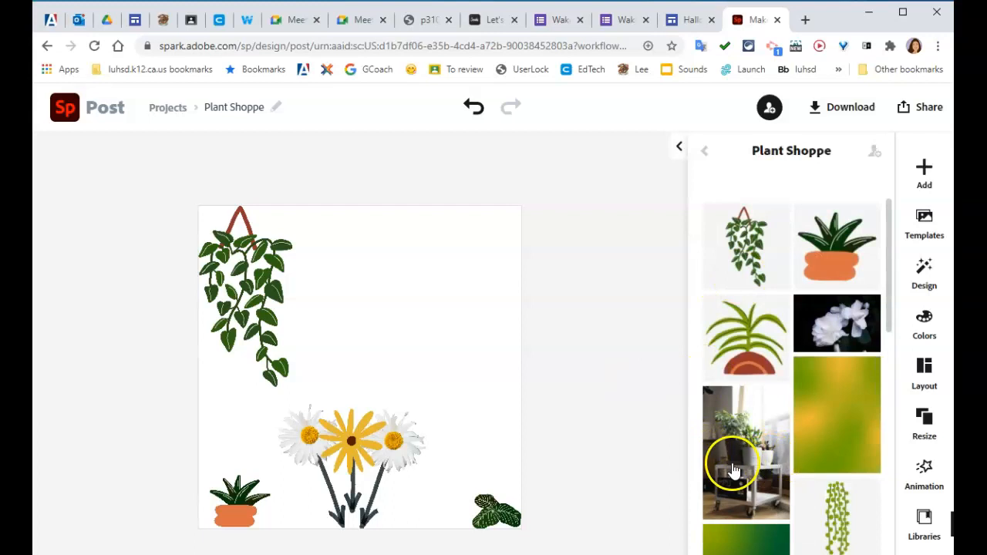
scroll(839, 393, down, 1)
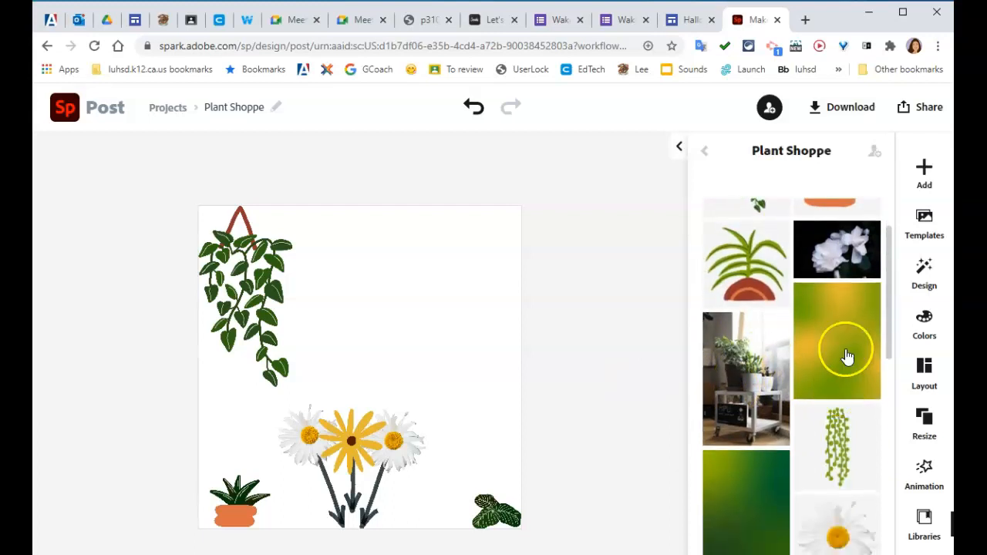
scroll(760, 490, down, 5)
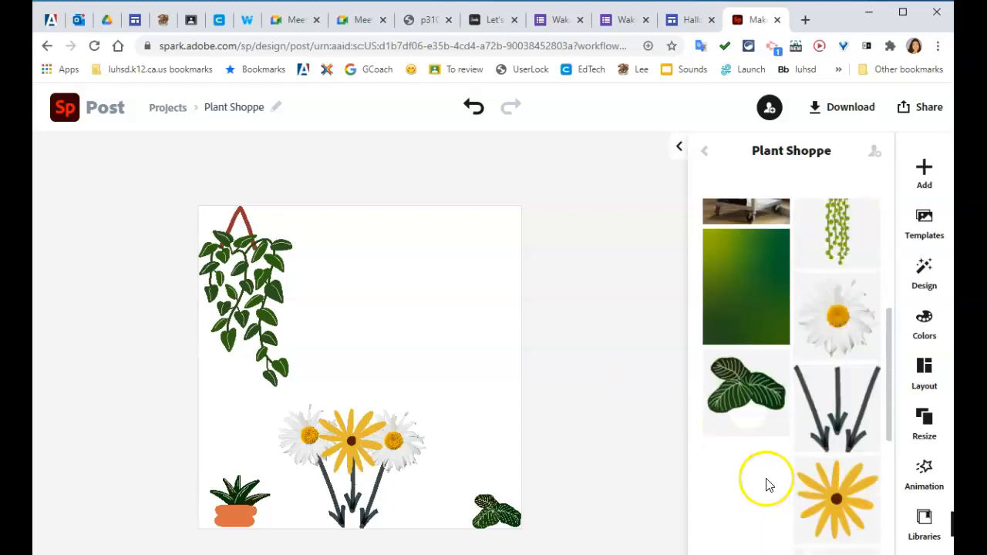
click(830, 417)
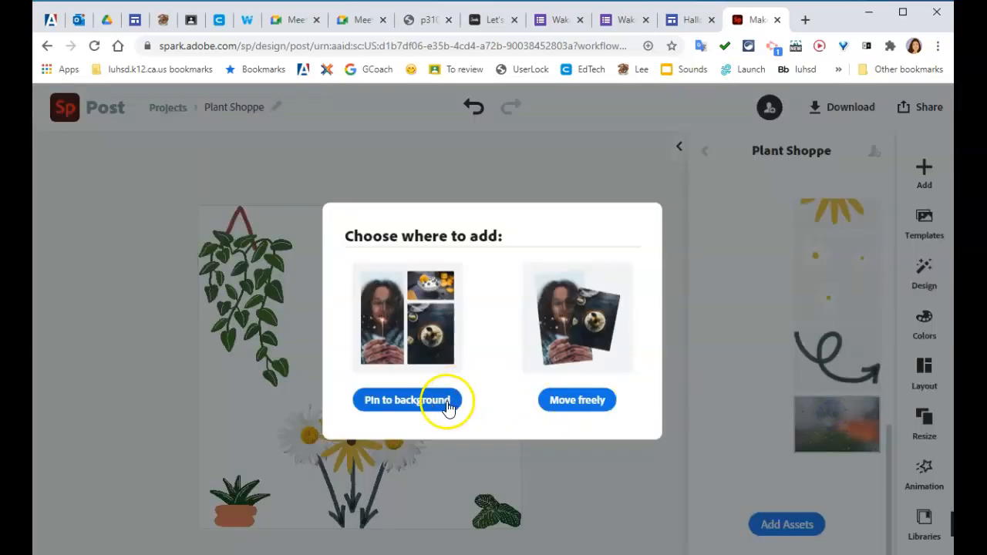
click(389, 401)
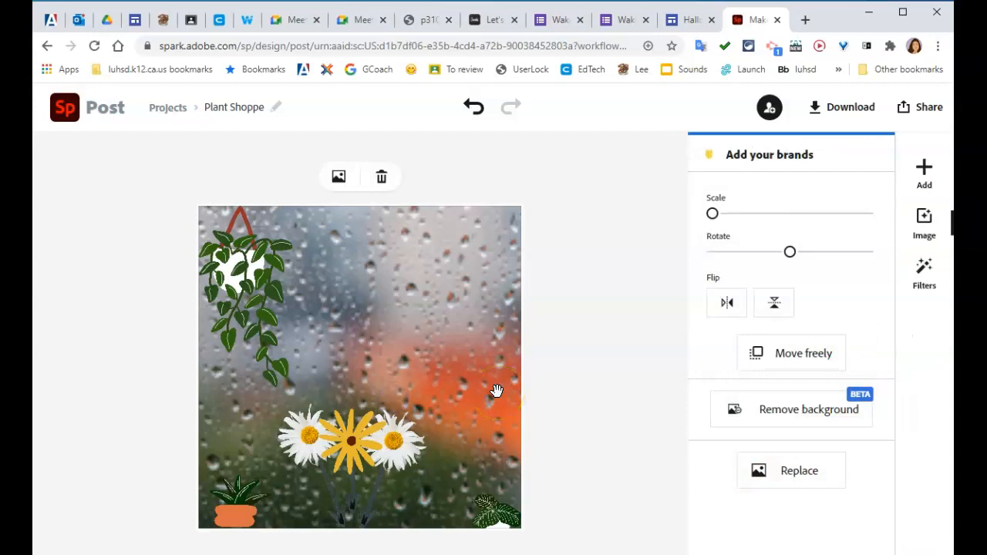
click(475, 354)
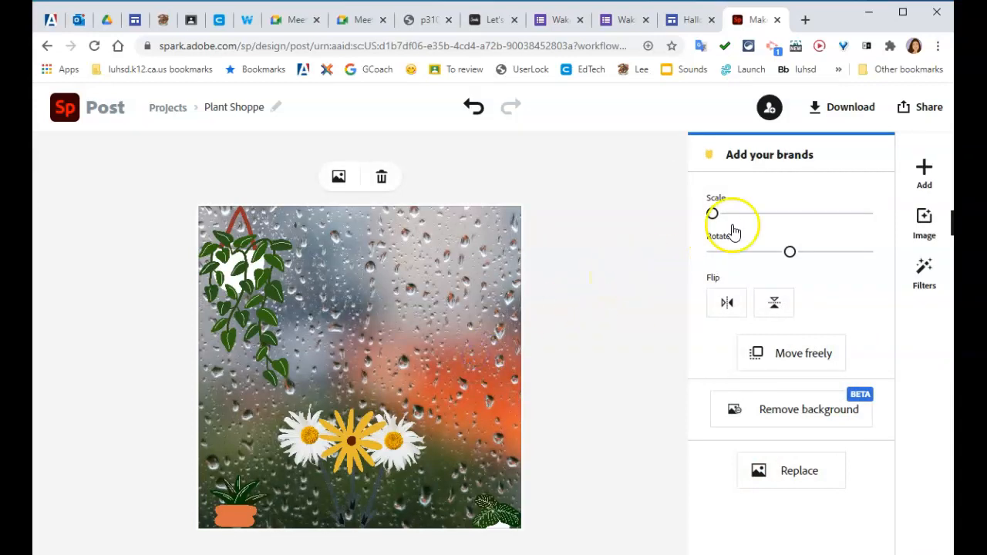
Step: Add text from the Grand Opening template and replace its two lines with "Plant" and "Shoppe"
click(927, 171)
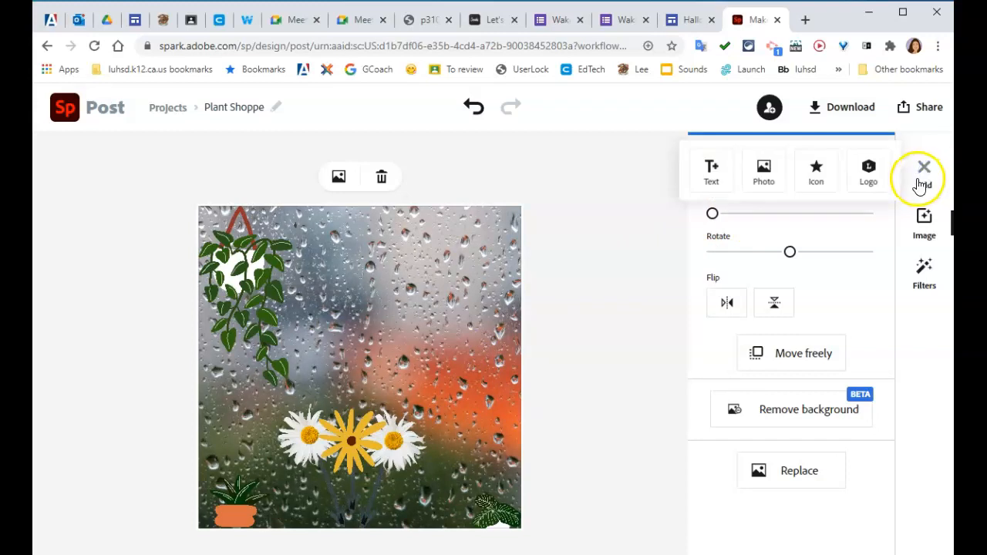
click(708, 171)
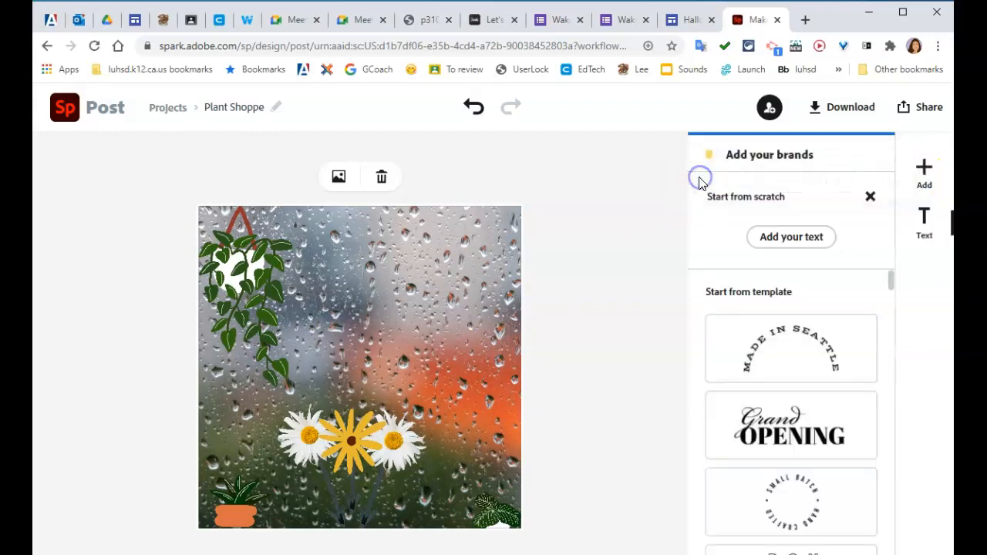
click(780, 425)
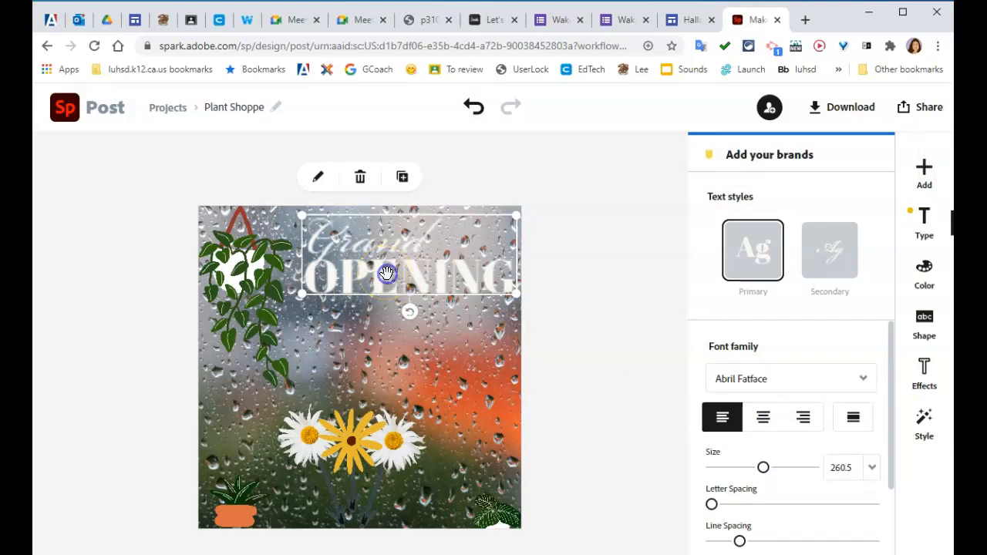
double_click(387, 273)
double_click(301, 216)
text(Plant)
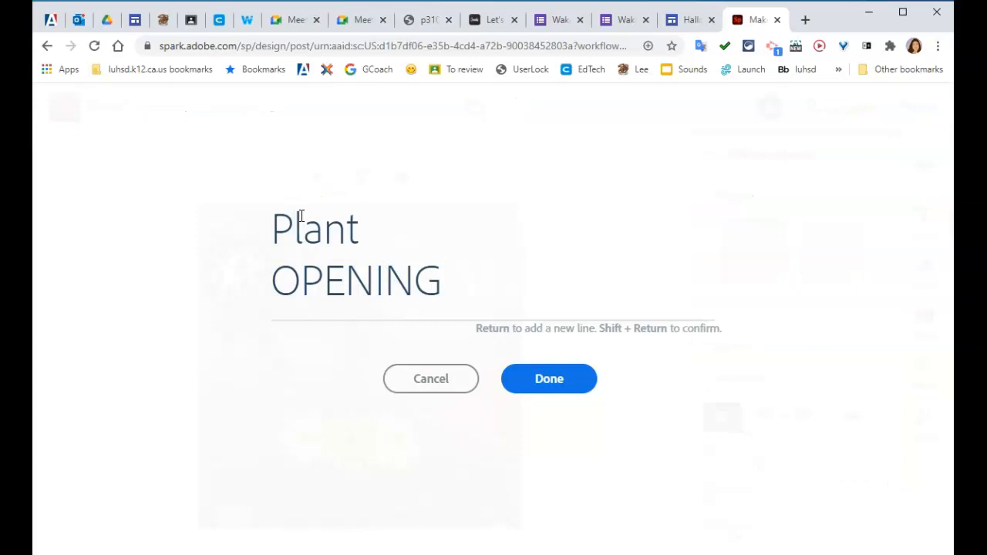
double_click(324, 273)
text(Shoppe)
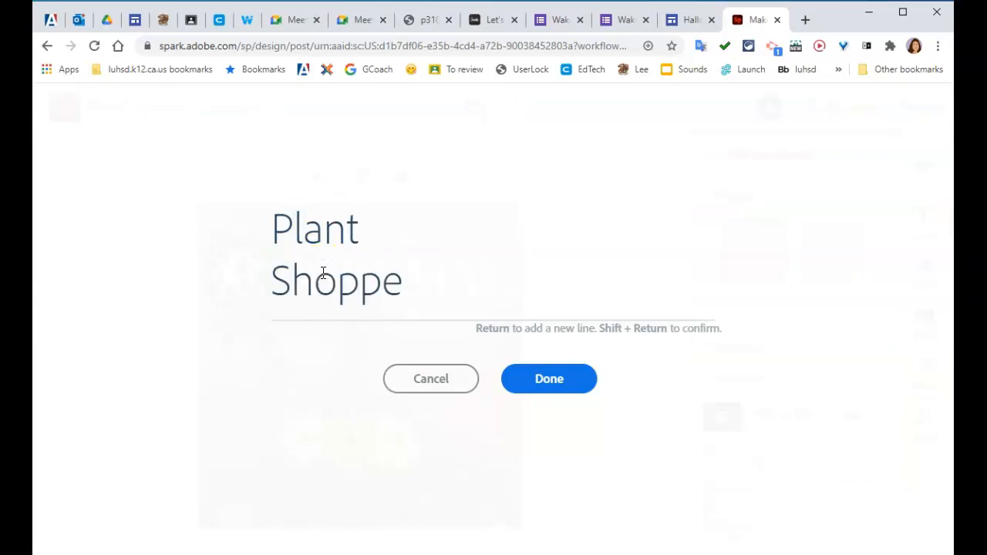
click(559, 382)
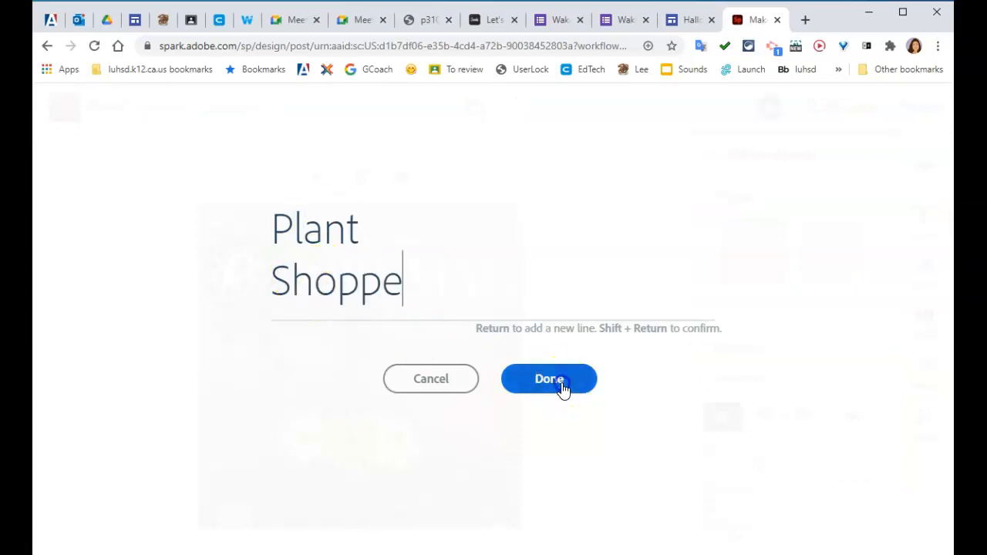
Step: Color the primary text style, used for the word "Shoppe", dark green
click(771, 260)
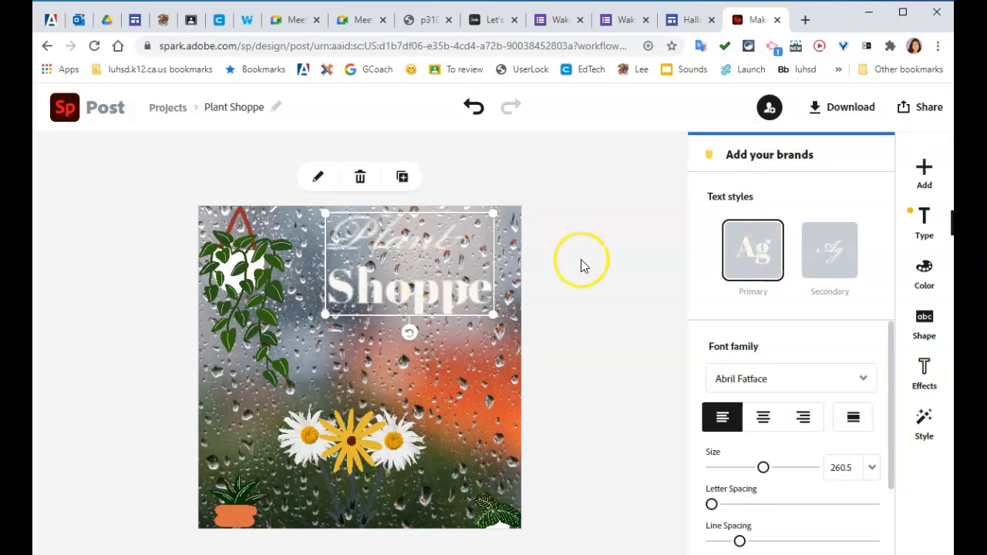
click(929, 272)
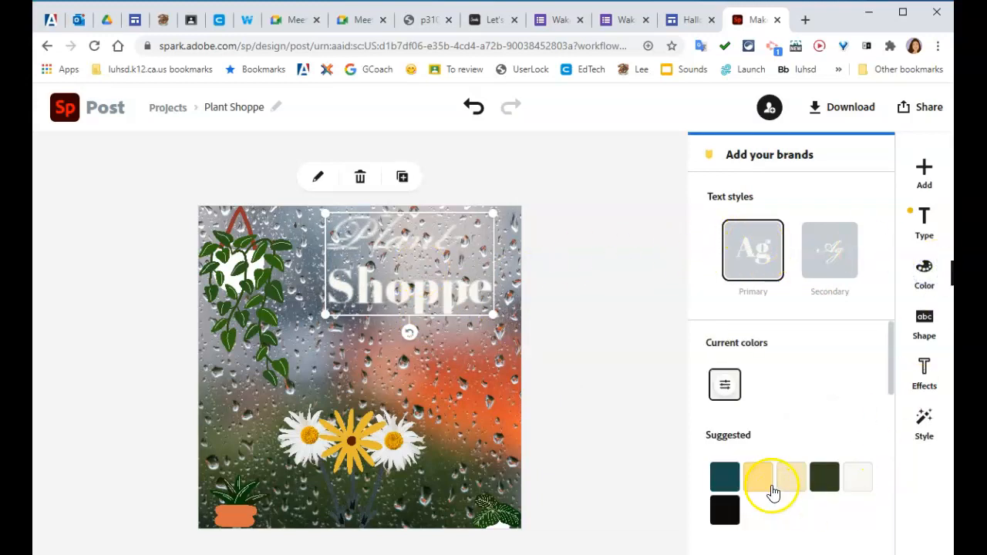
scroll(770, 478, down, 2)
scroll(777, 460, down, 4)
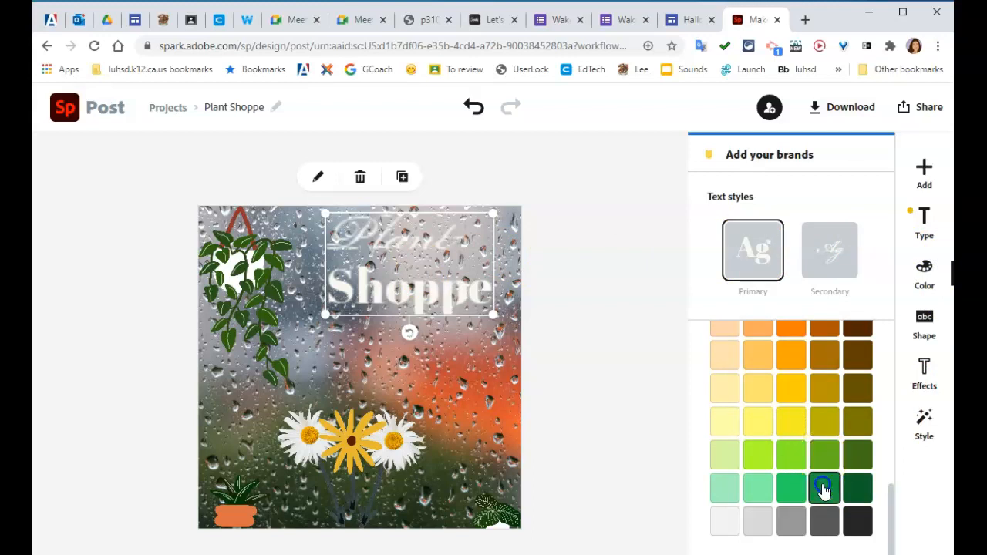
click(823, 487)
Step: Color the secondary text style, used for the word "Plant", light yellow
click(829, 250)
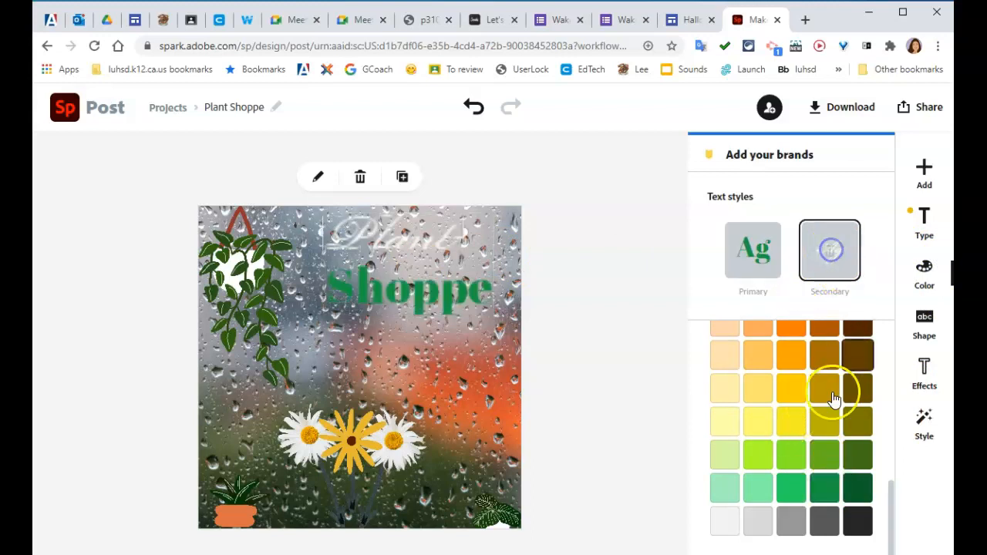
click(758, 390)
click(758, 490)
click(619, 468)
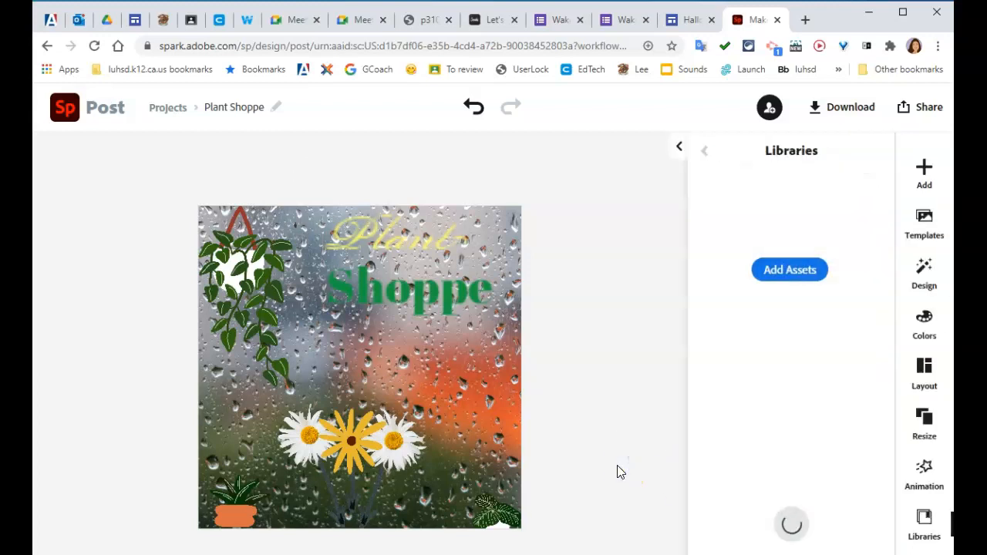
Step: Preview the Typewriter, Color Shuffle and Zoom animations, and apply the Blur photo animation to the post
click(928, 467)
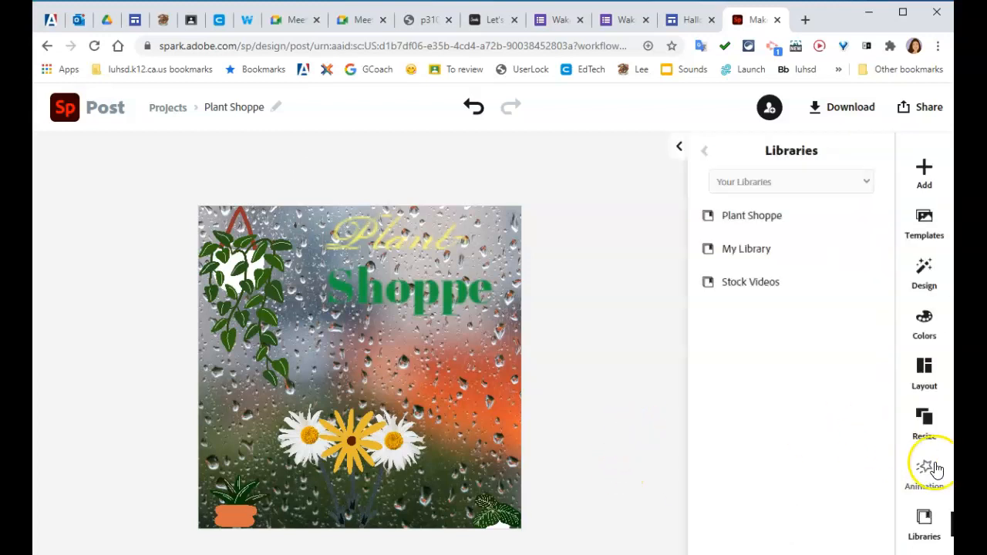
click(731, 312)
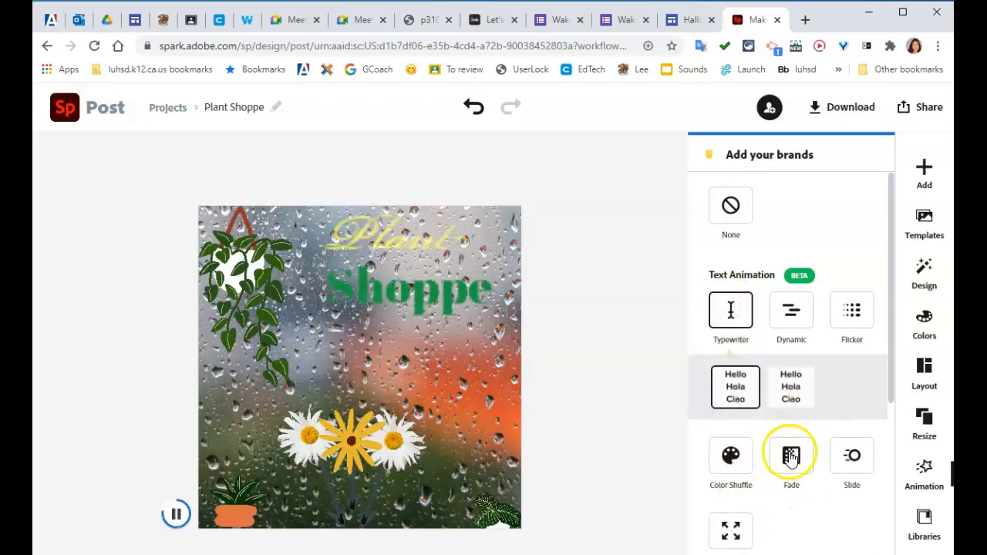
click(731, 456)
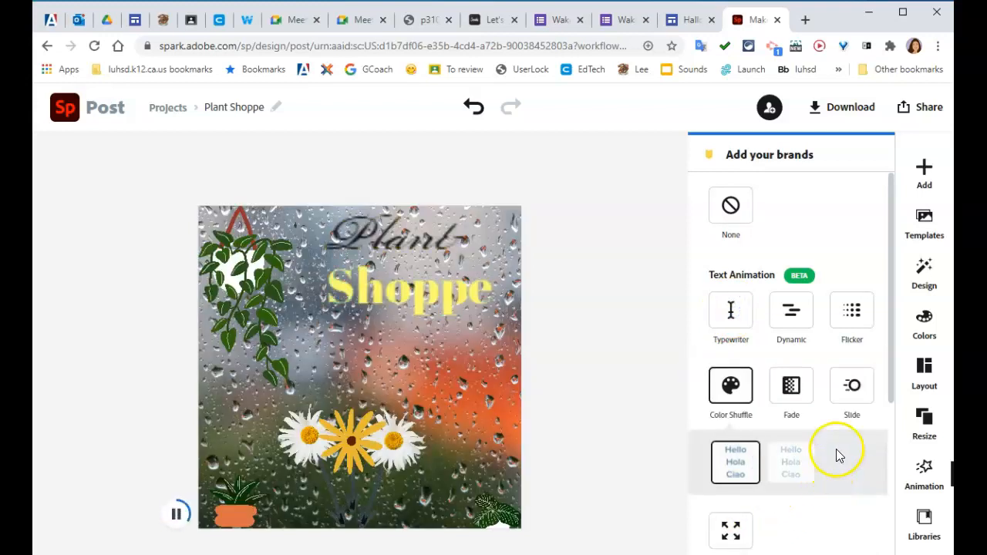
scroll(839, 453, down, 3)
click(729, 385)
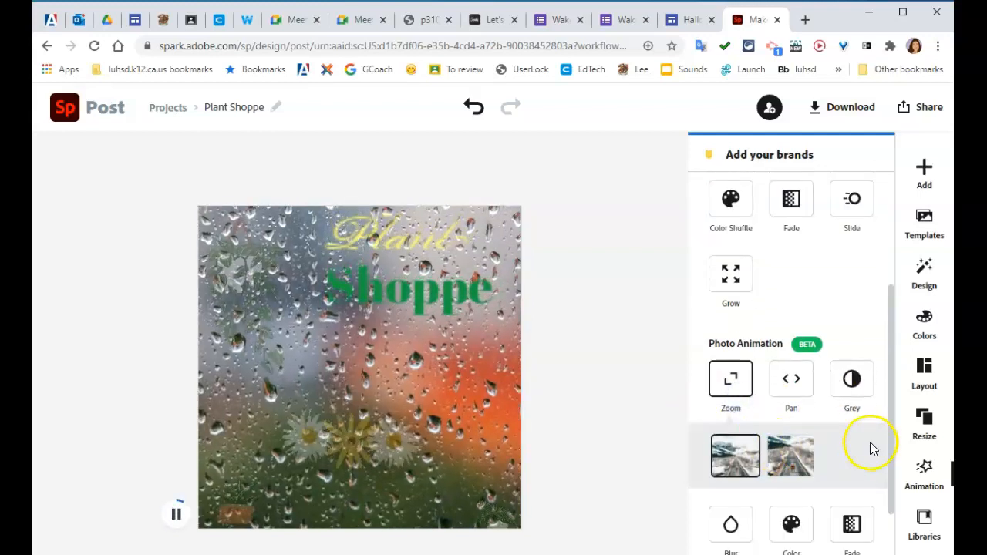
scroll(854, 452, down, 1)
click(731, 472)
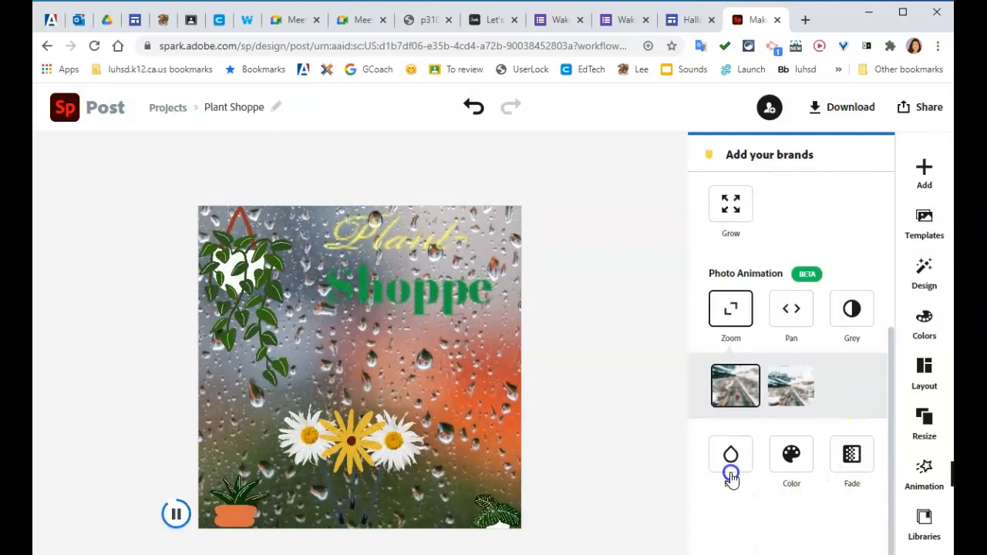
Step: Open the post's sharing options and start sharing it
click(915, 114)
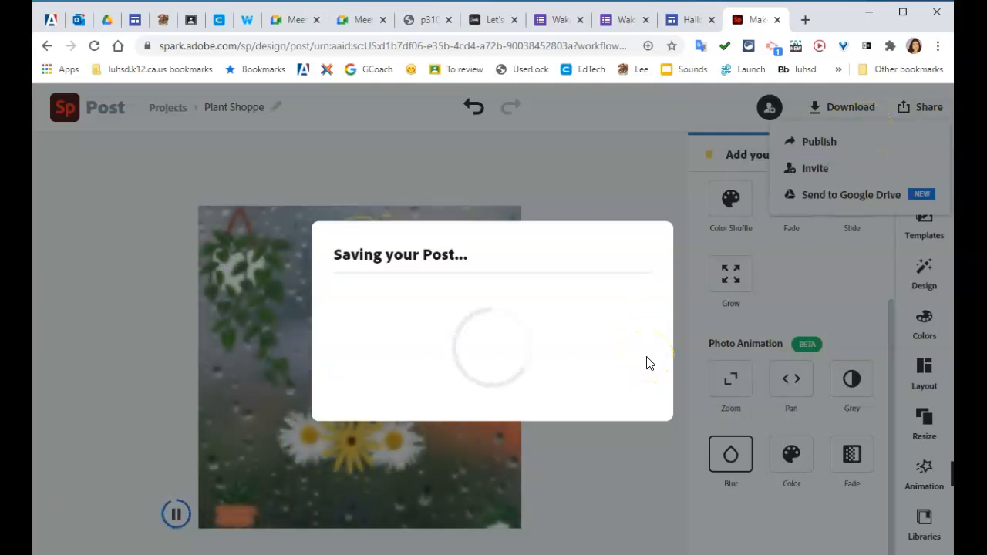
click(616, 356)
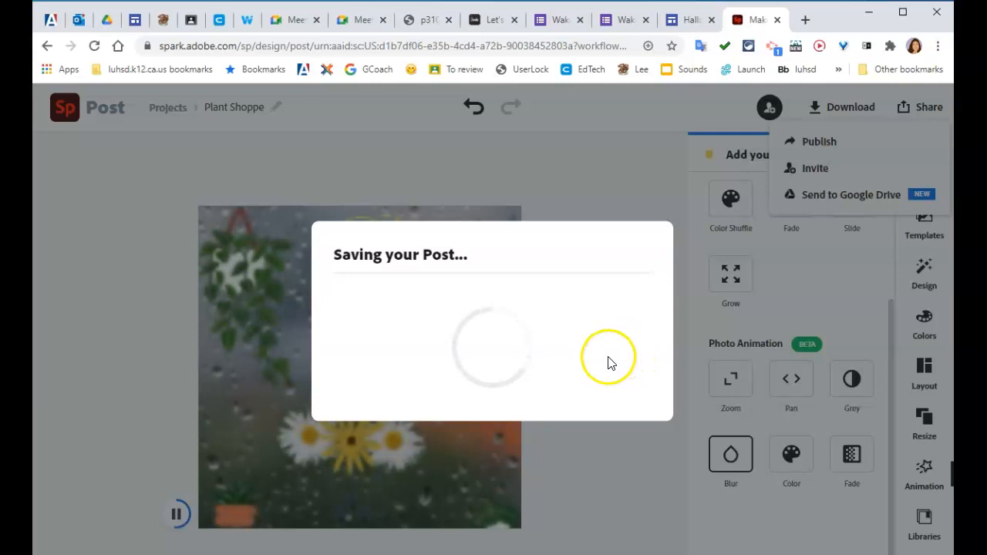